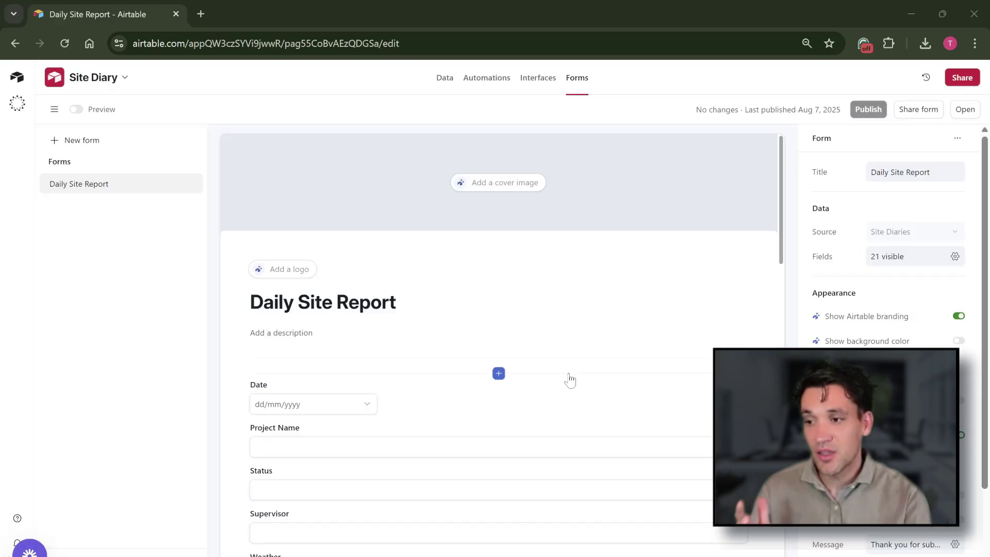
- Scroll the Daily Site Report form past Crew Time Tracking to the Excavation, Rebar and Concrete quantities
scroll(568, 380, down, 2)
scroll(347, 323, down, 2)
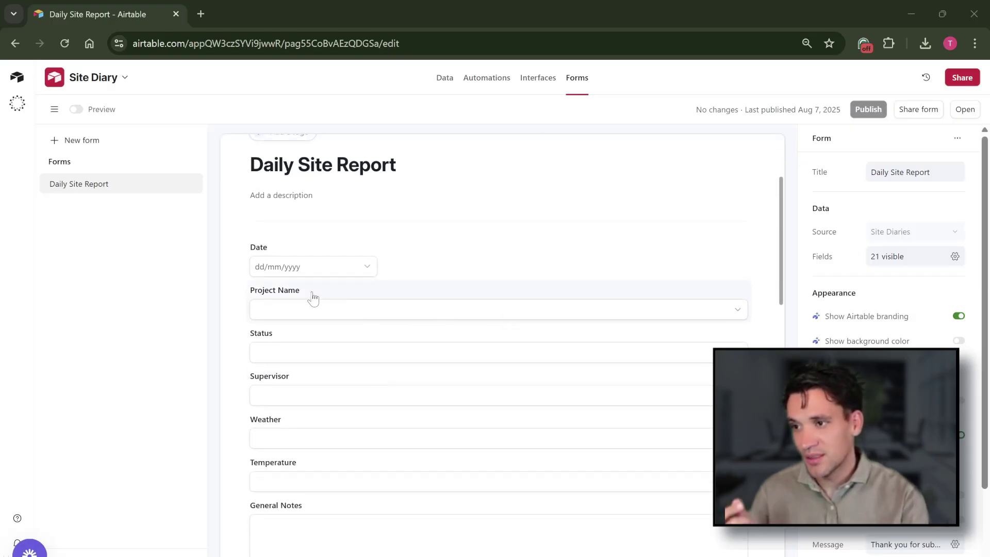
scroll(389, 338, down, 2)
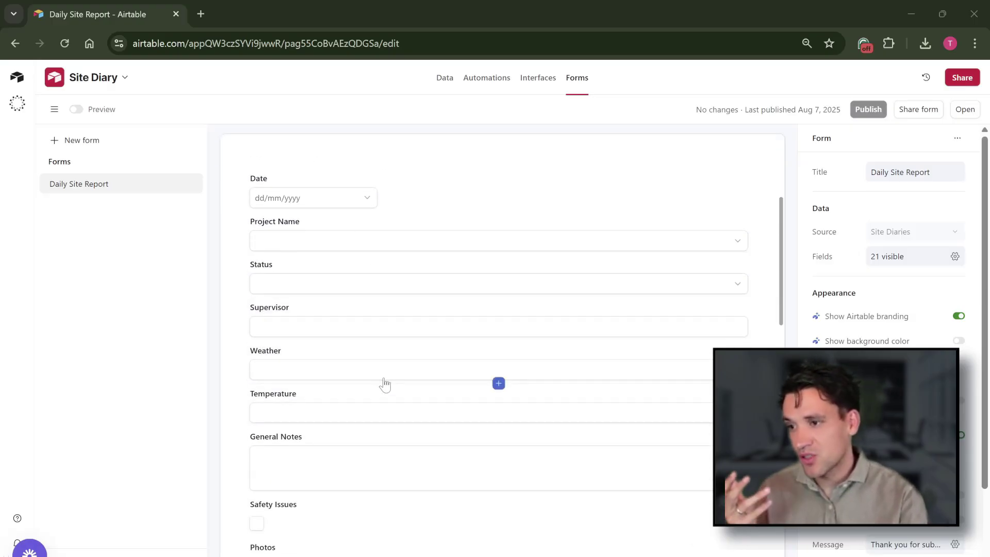
scroll(384, 459, down, 2)
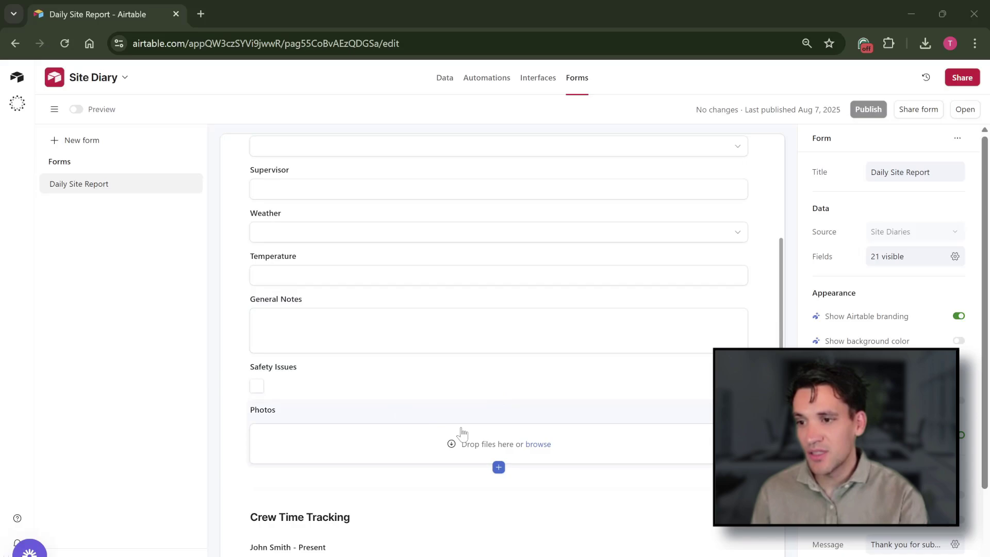
scroll(464, 434, down, 3)
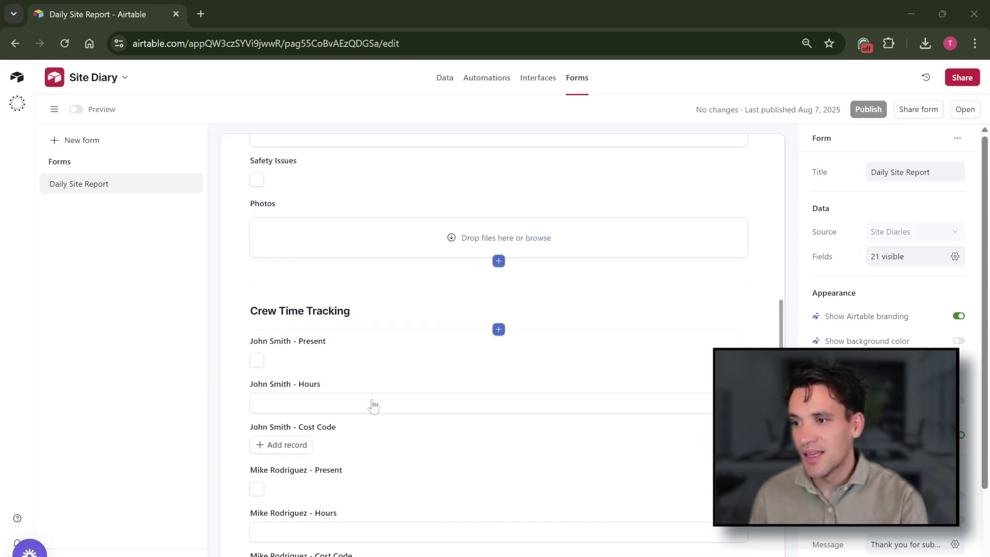
scroll(360, 412, down, 1)
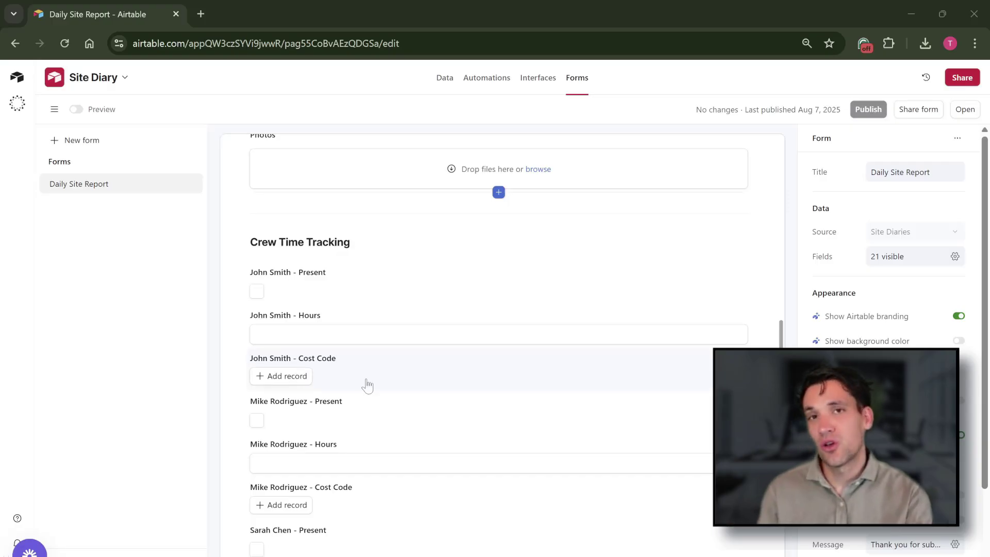
scroll(367, 386, down, 5)
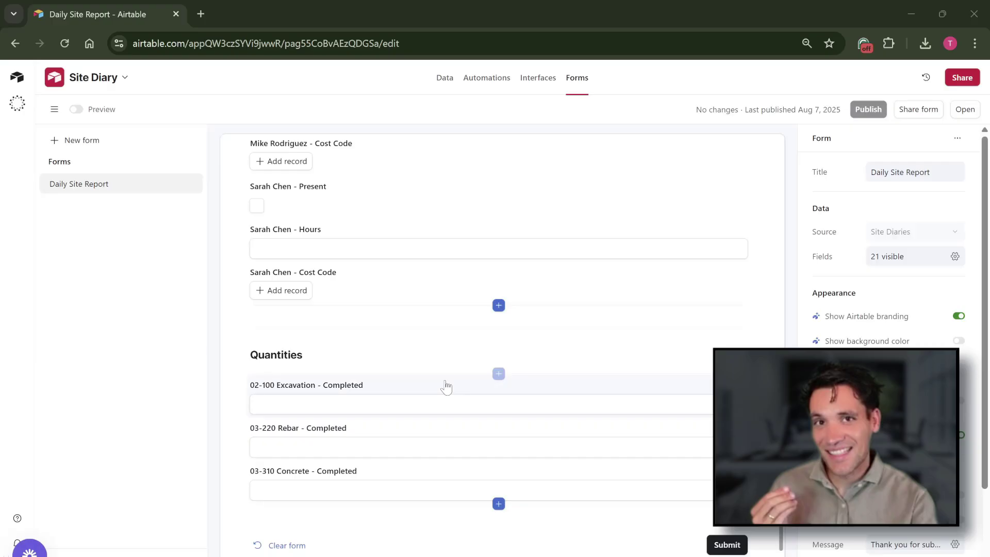
- Go back to the Site Diaries data grid
click(446, 79)
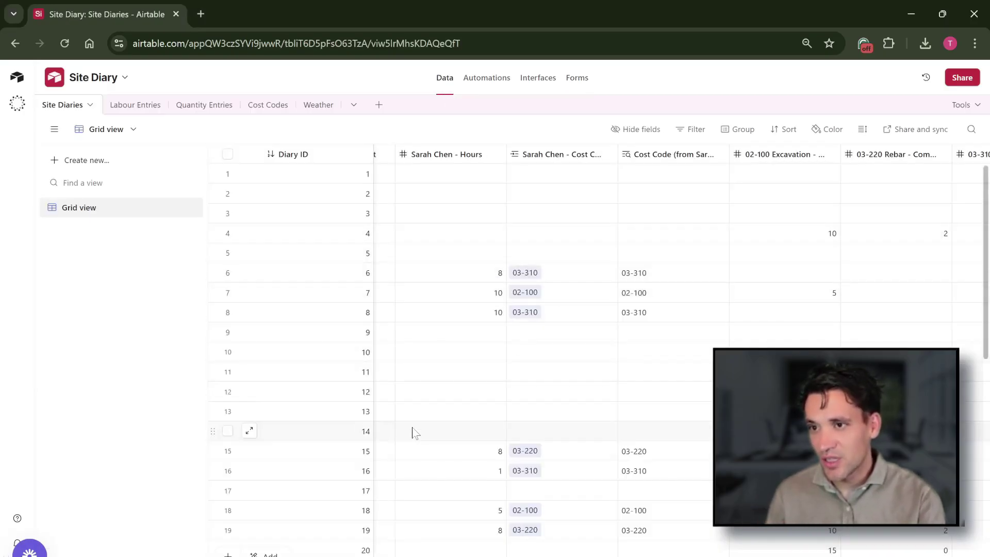
scroll(464, 516, down, 8)
scroll(648, 550, up, 1)
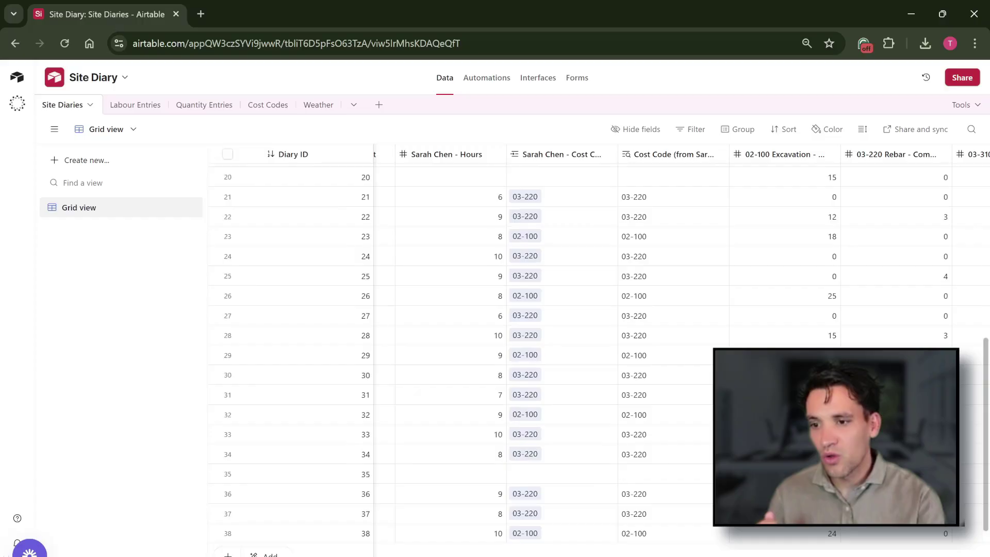
scroll(465, 309, left, 5)
- Open Cost Codes and review the budgets and logged totals for codes 02-100, 03-220 and 03-310
click(255, 105)
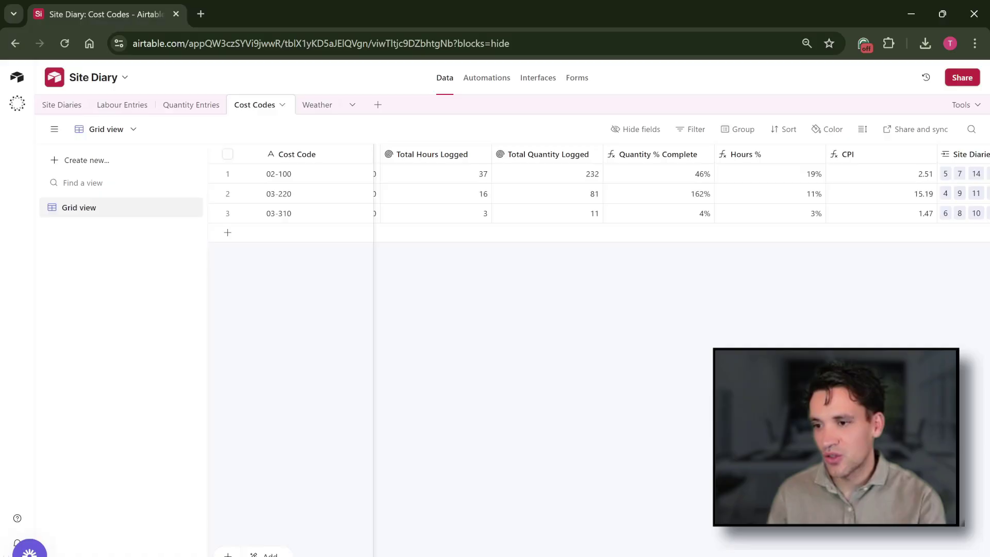
scroll(425, 234, left, 7)
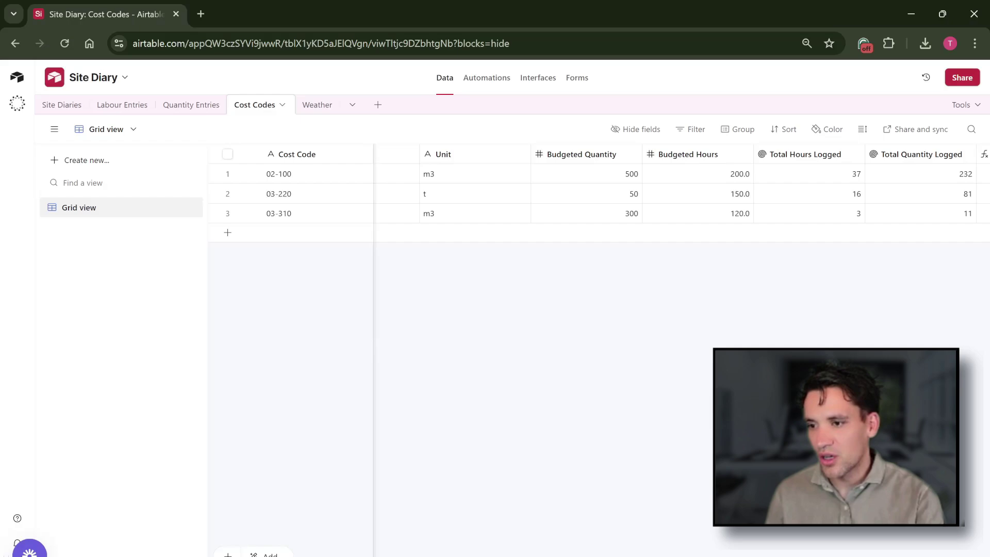
scroll(434, 195, left, 2)
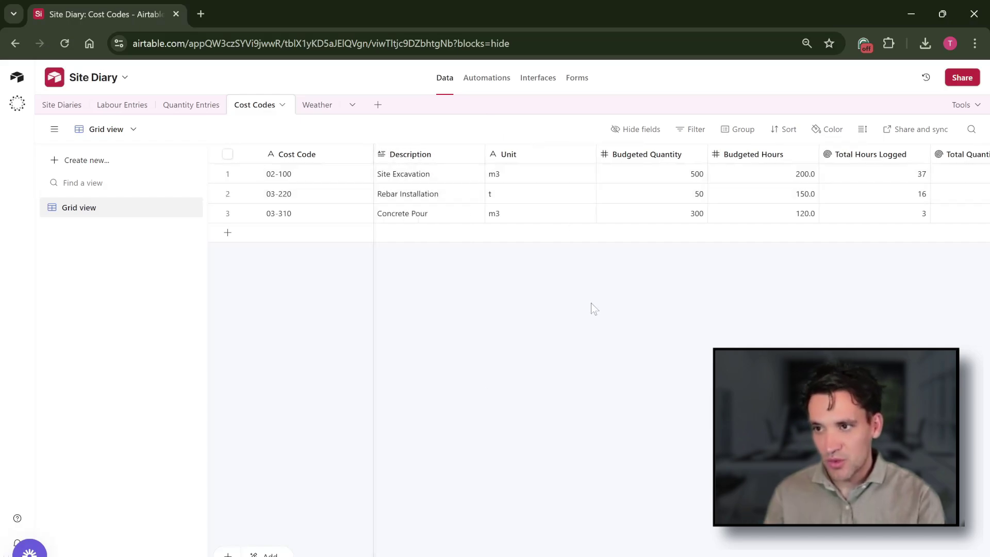
scroll(682, 186, right, 5)
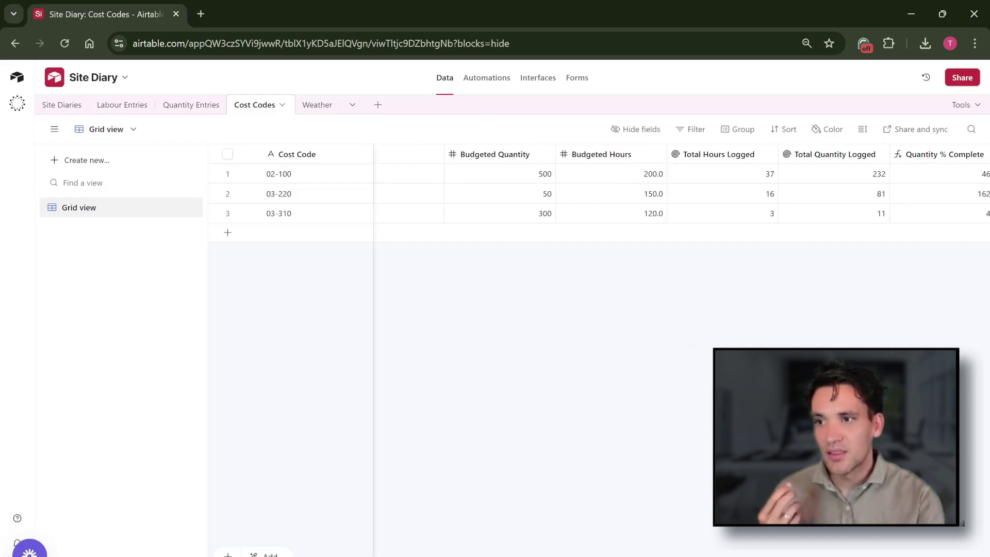
scroll(575, 294, right, 5)
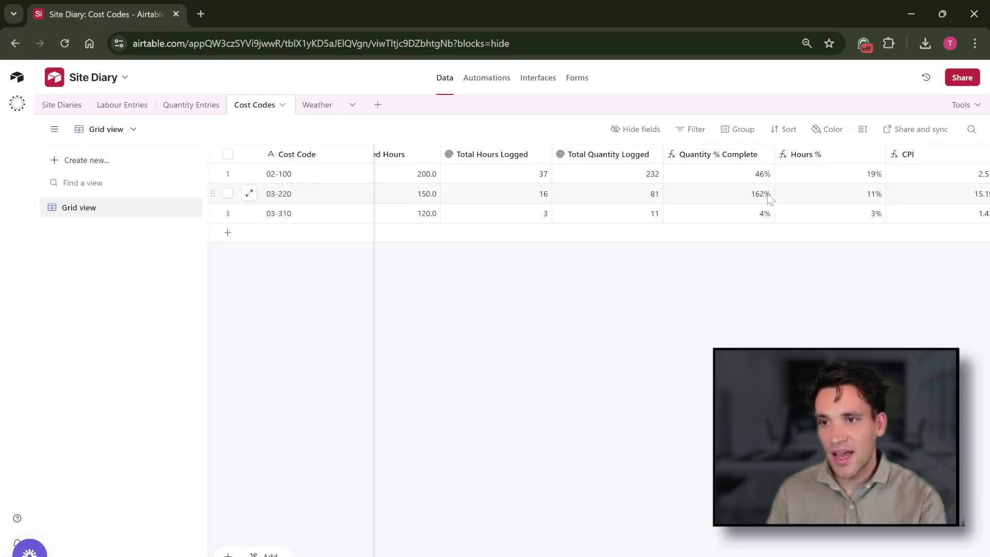
scroll(681, 193, right, 3)
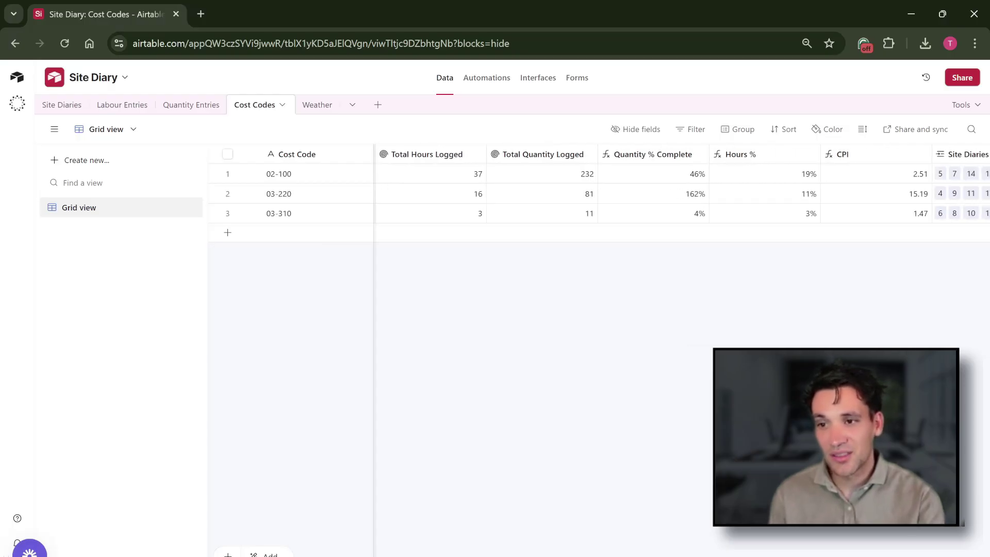
scroll(681, 194, left, 1)
scroll(681, 194, left, 2)
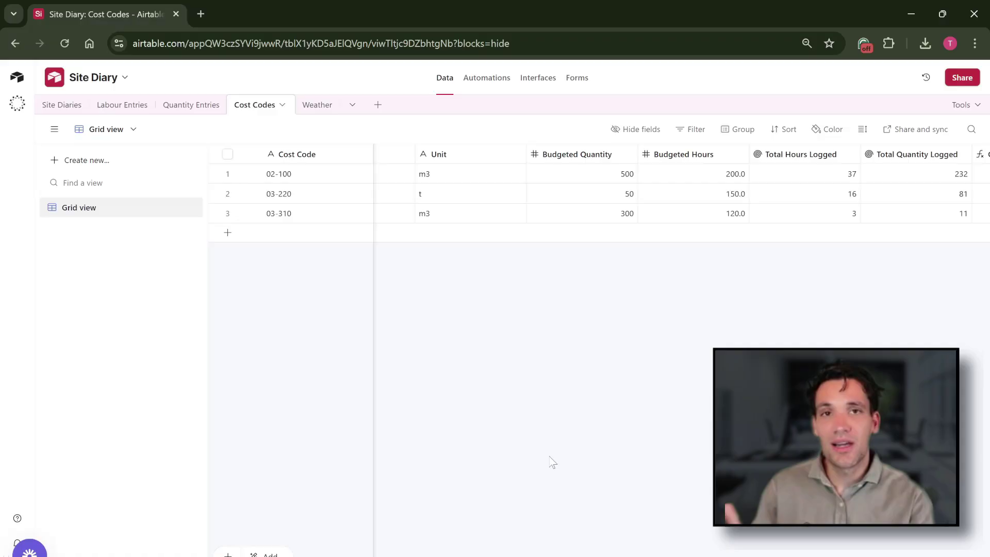
click(484, 78)
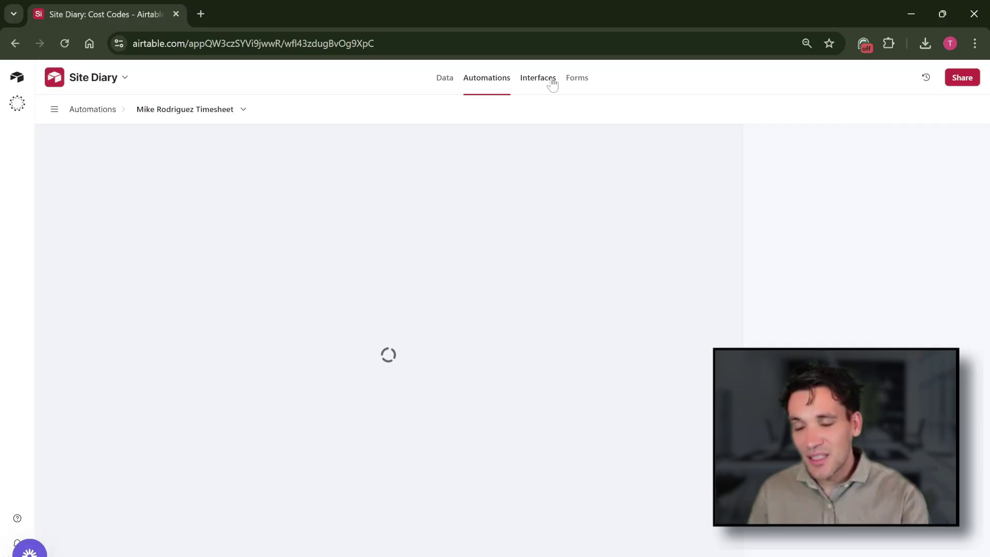
click(550, 80)
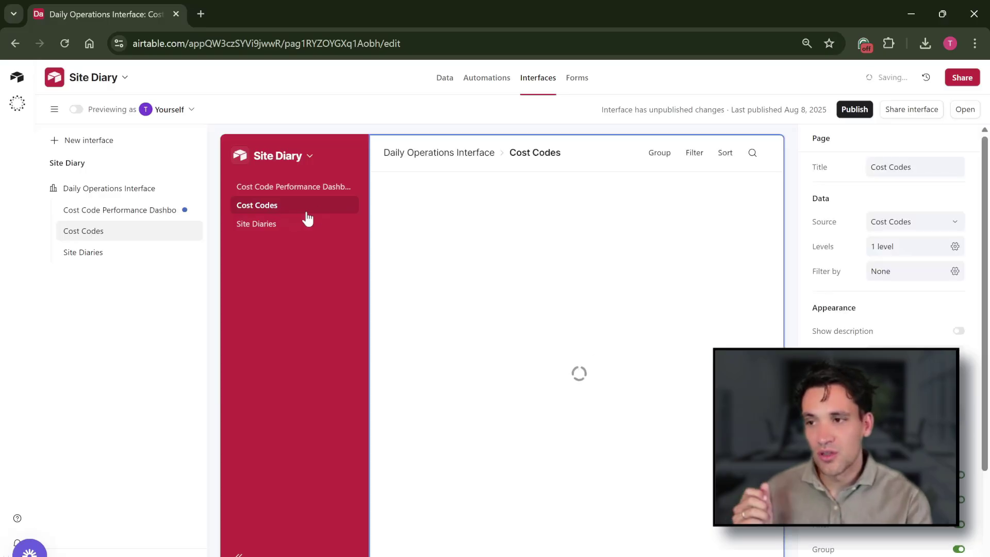
click(287, 226)
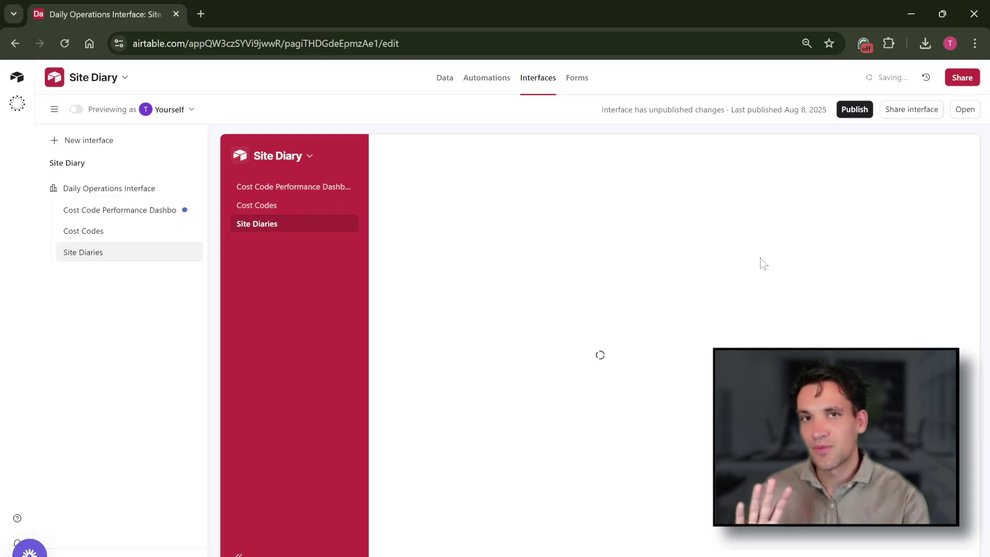
click(578, 91)
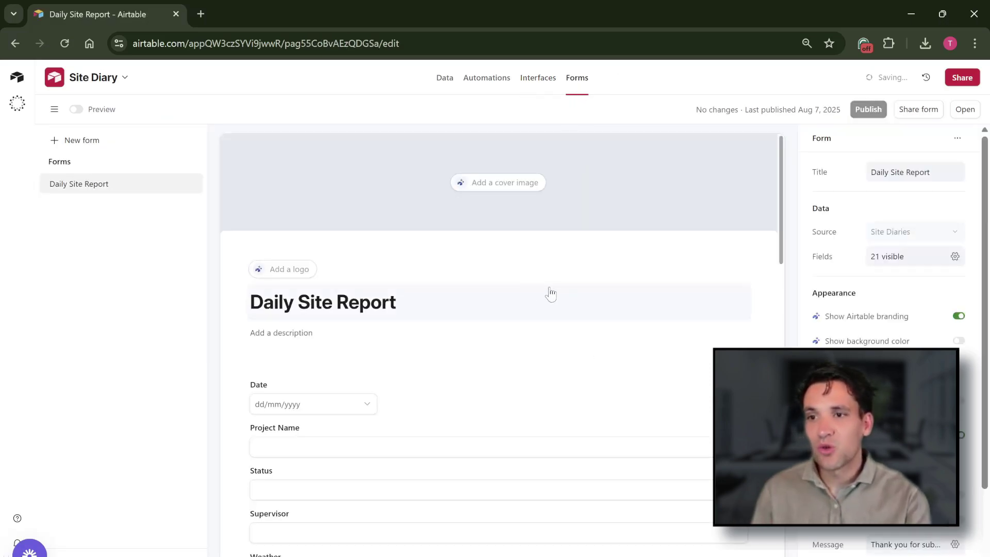
scroll(529, 299, down, 4)
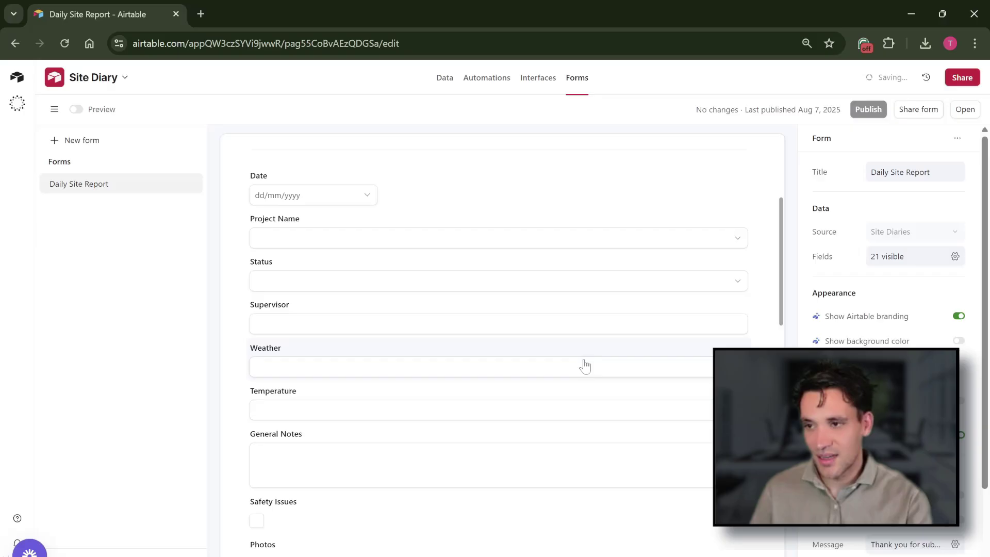
scroll(511, 371, down, 2)
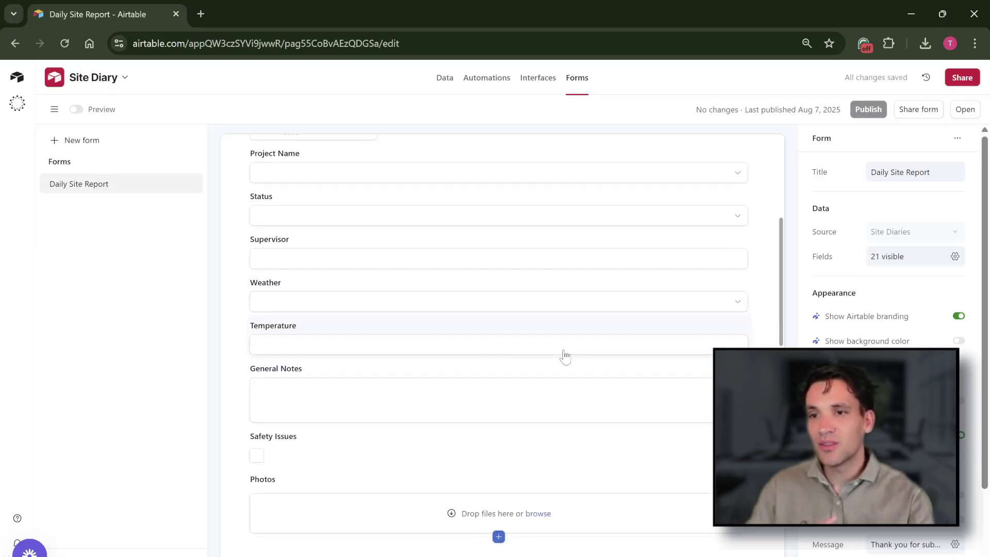
scroll(565, 357, up, 4)
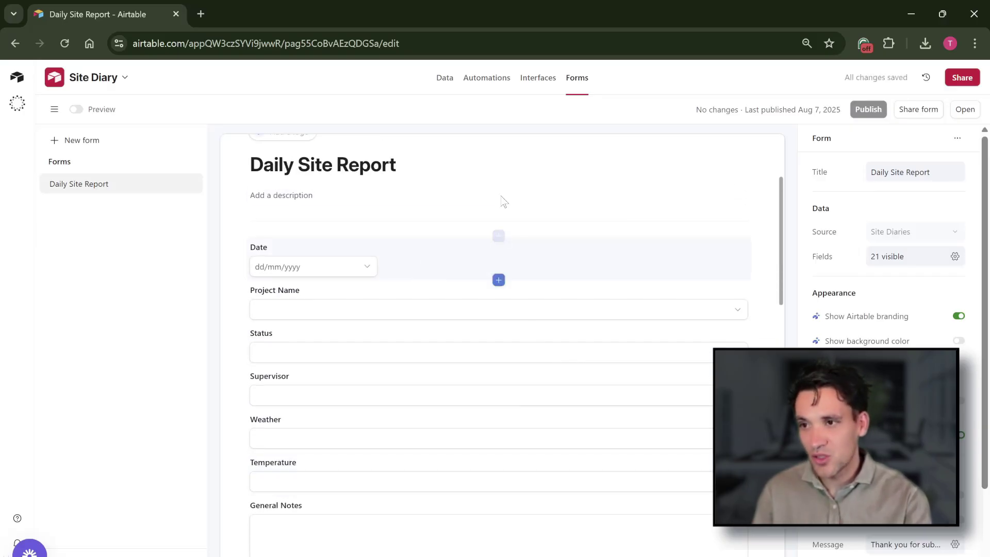
click(445, 86)
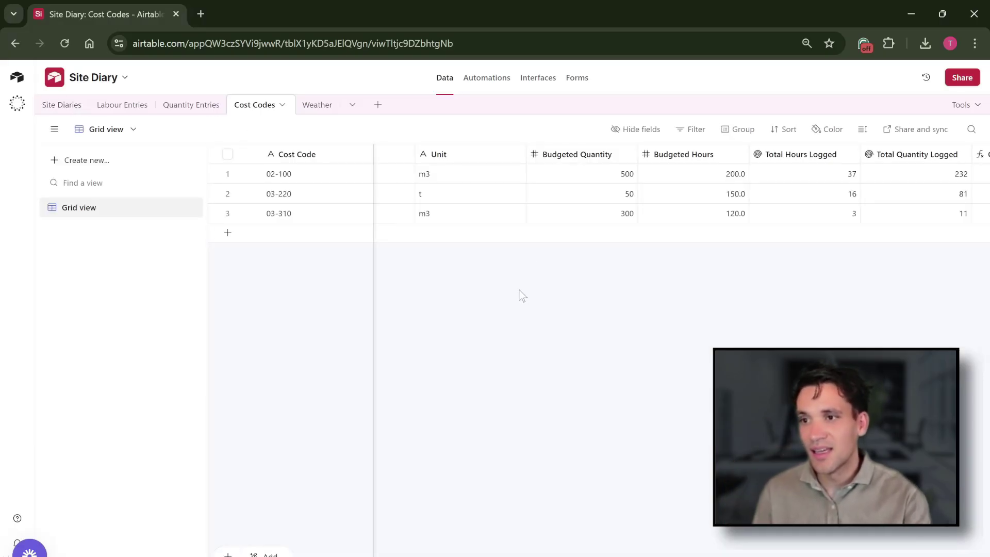
- Open Site Diaries and review each diary's date, project, status, supervisor and weather columns
click(73, 108)
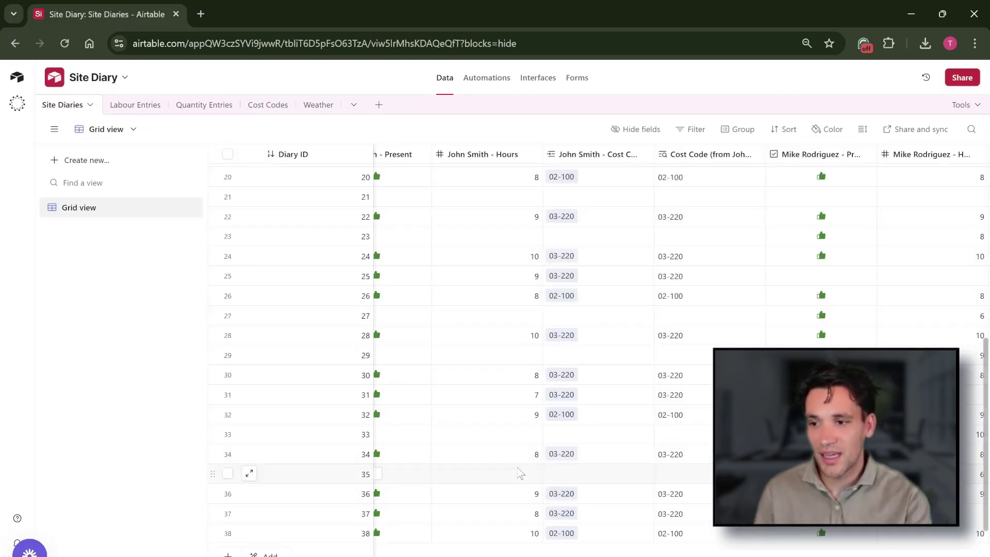
scroll(522, 461, up, 5)
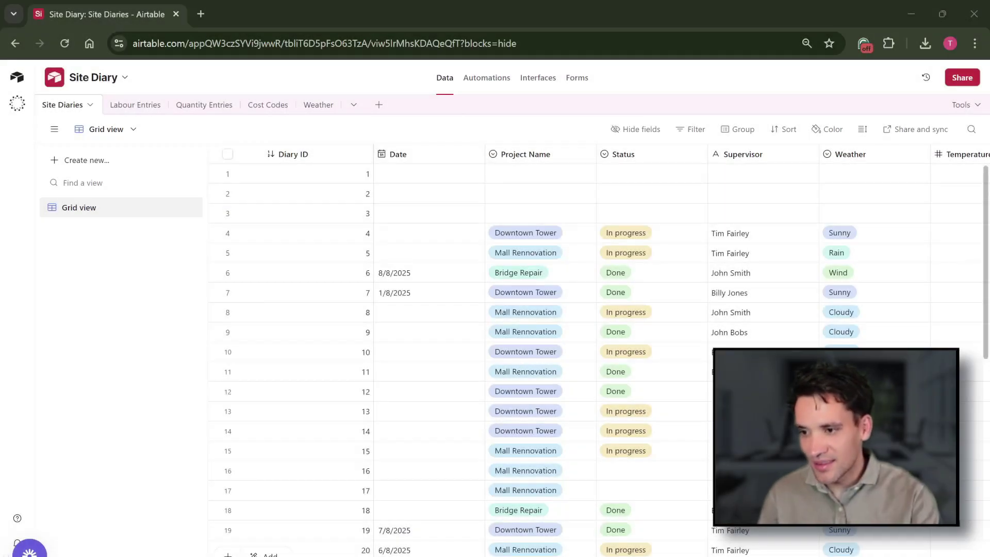
scroll(596, 329, right, 10)
scroll(595, 328, right, 5)
scroll(542, 376, left, 15)
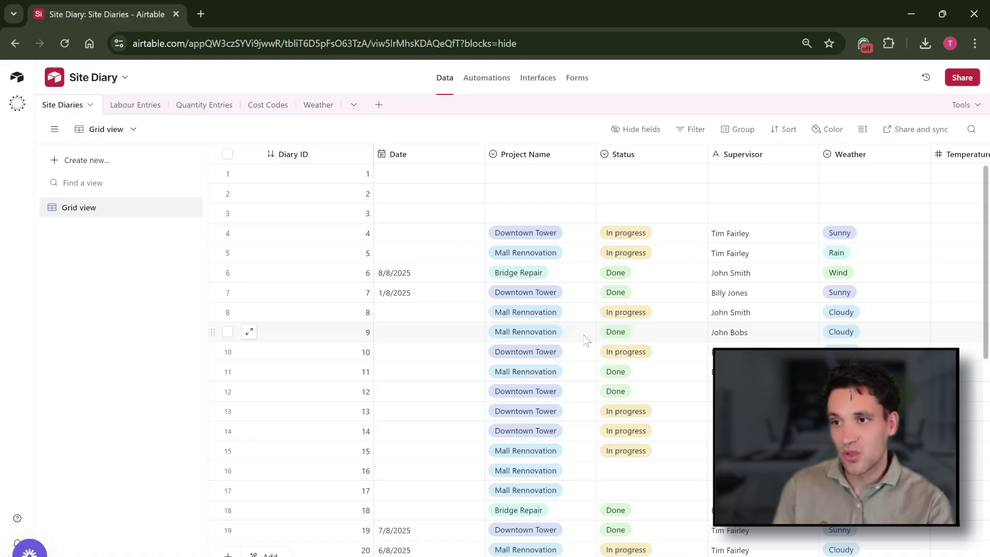
- Look through the Labour Entries, Quantity Entries and Cost Codes tables
click(129, 105)
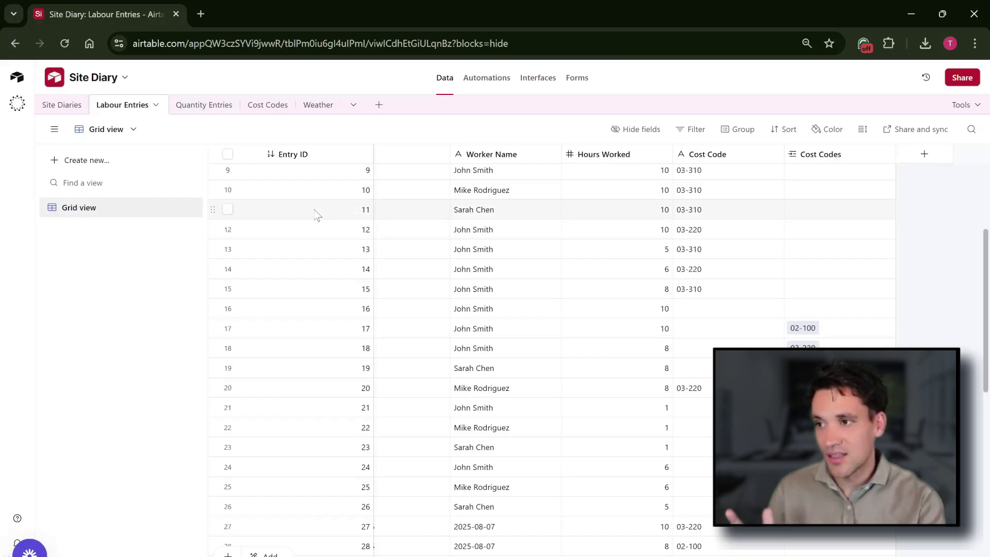
click(209, 104)
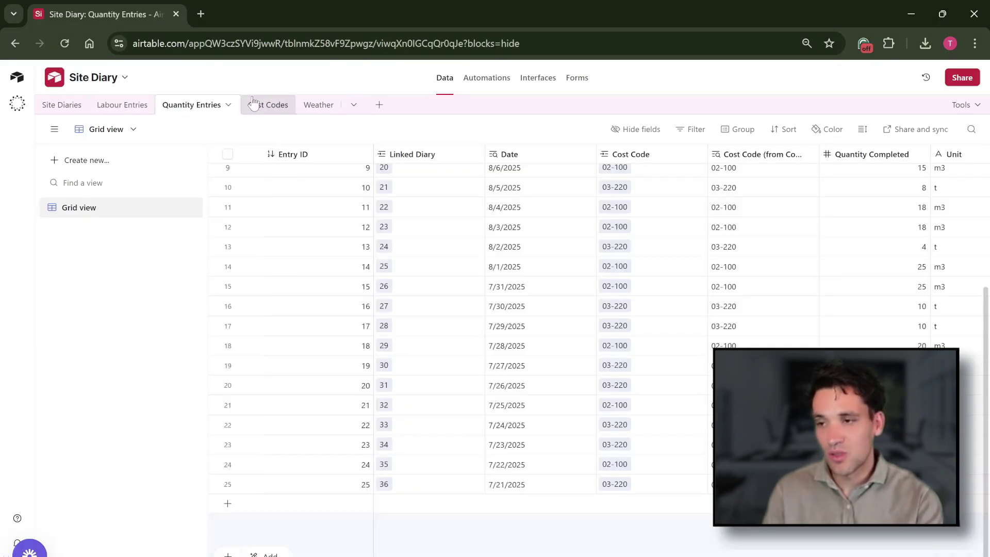
click(254, 104)
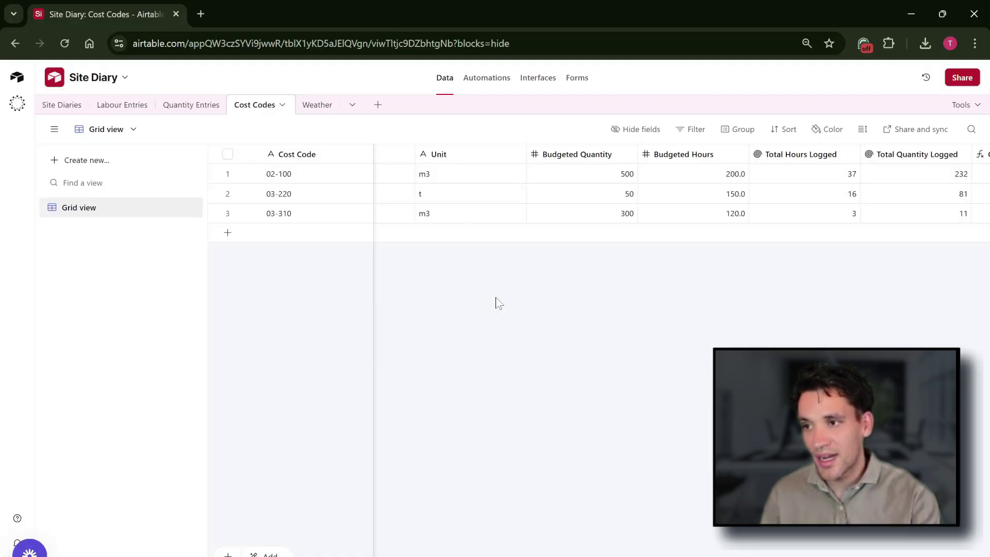
- Return to Site Diaries and scroll right to its Labour Entries and Quantity Entries columns
key(ctrl+shift+k)
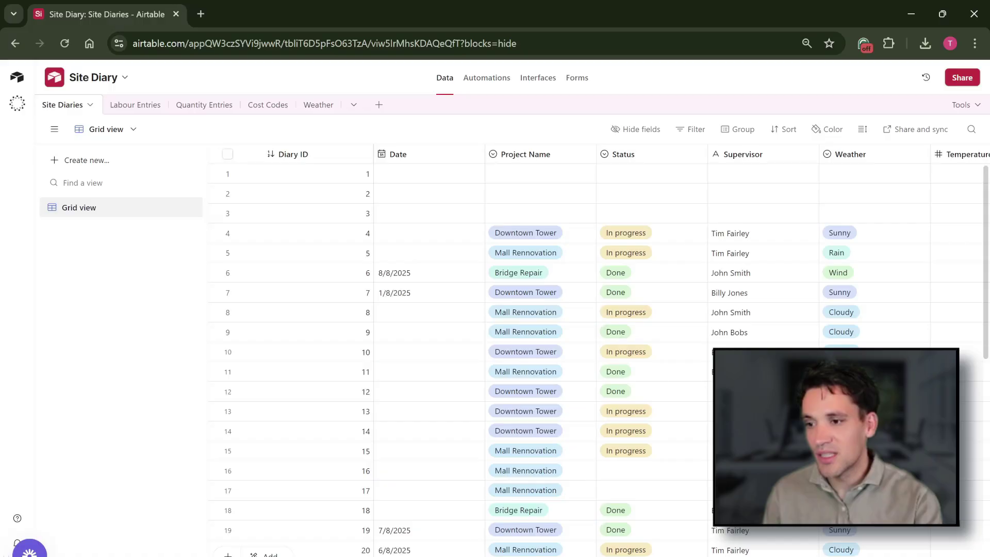
scroll(681, 352, right, 15)
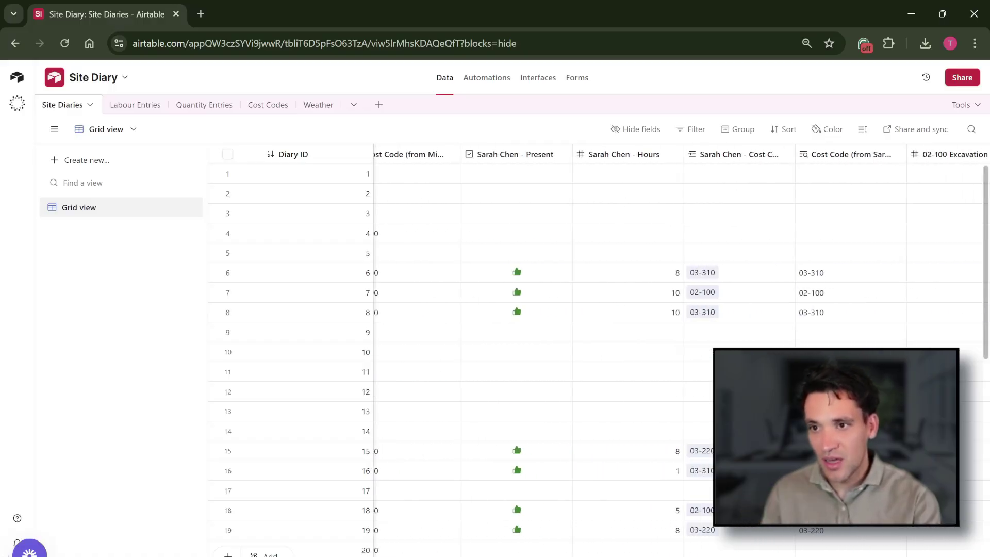
scroll(922, 186, right, 8)
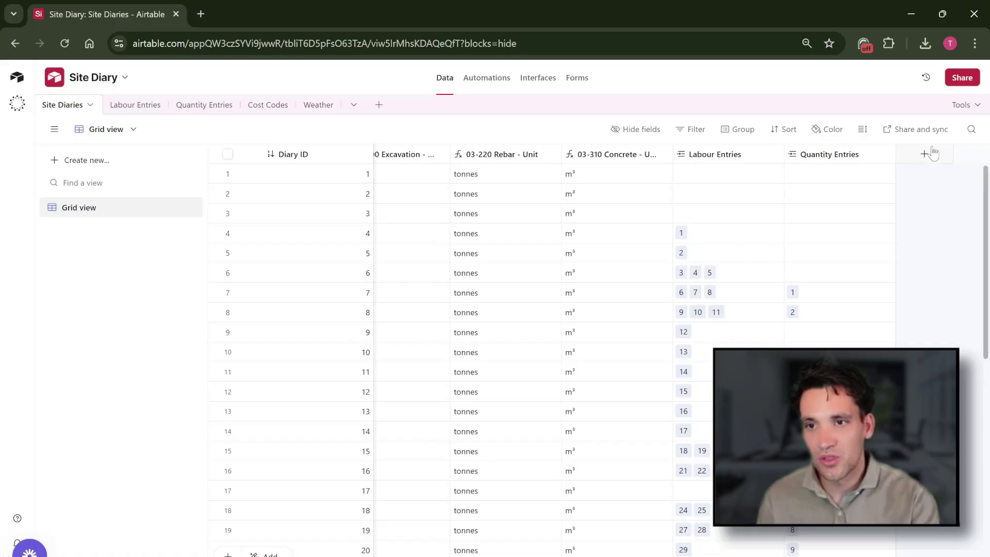
click(925, 154)
scroll(789, 332, down, 1)
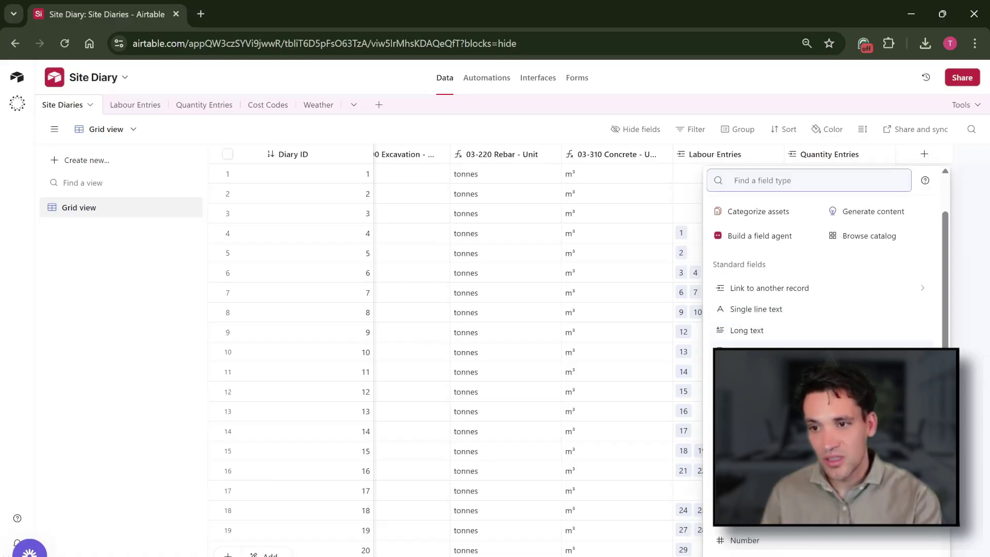
scroll(831, 261, down, 1)
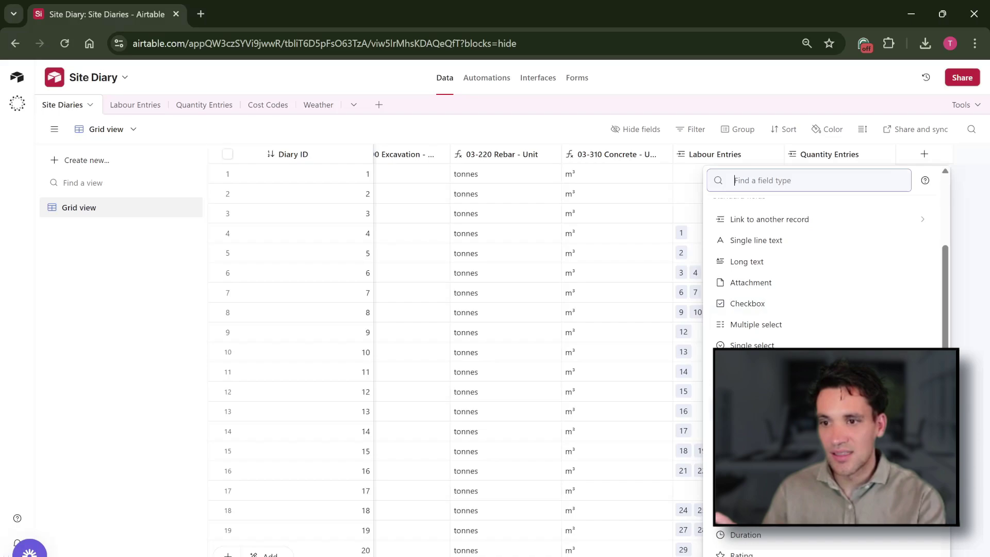
scroll(825, 413, down, 1)
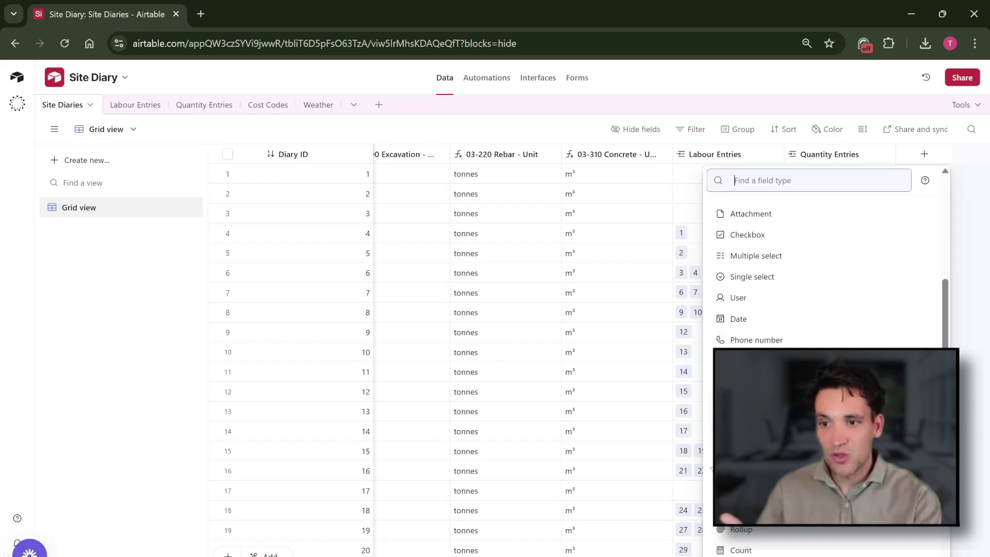
click(619, 407)
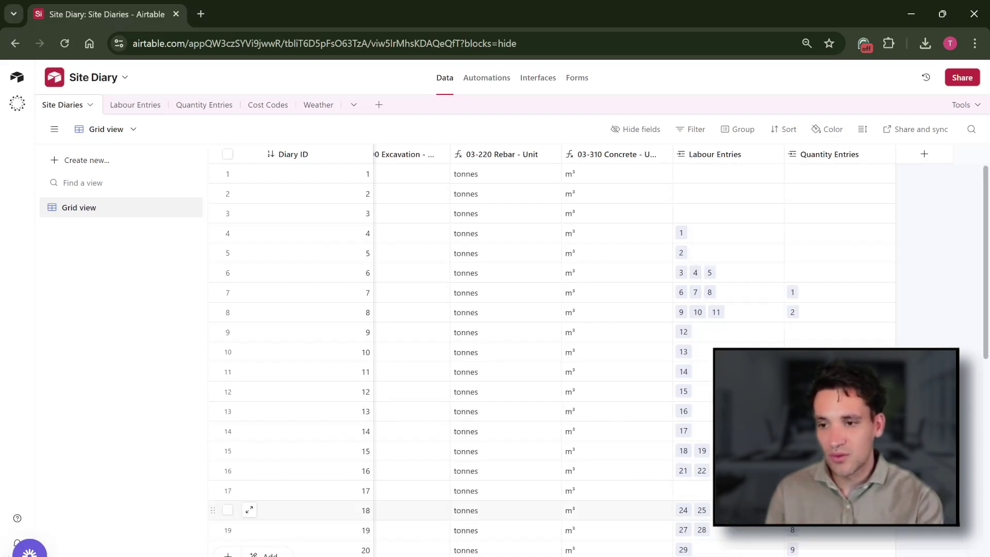
scroll(619, 407, down, 3)
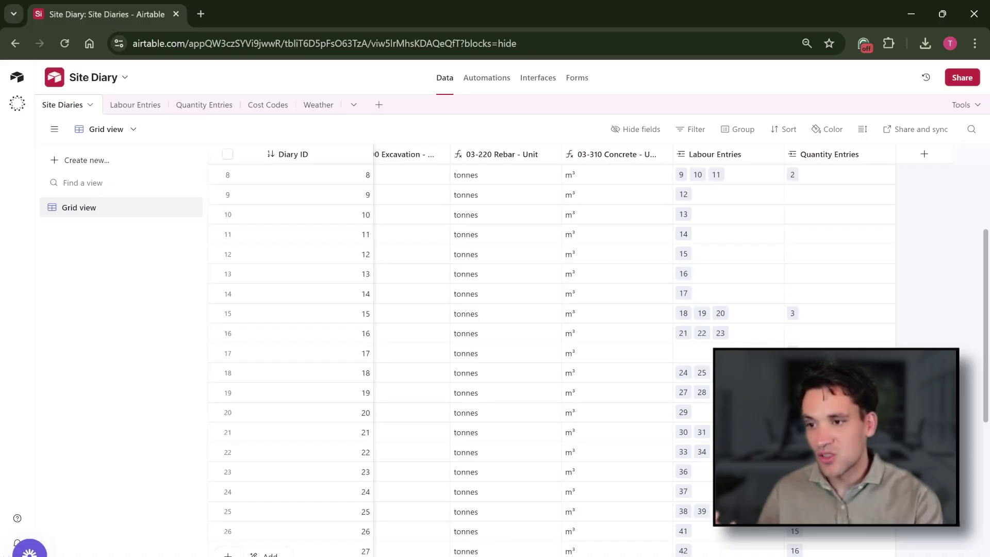
scroll(752, 322, down, 5)
scroll(752, 322, left, 10)
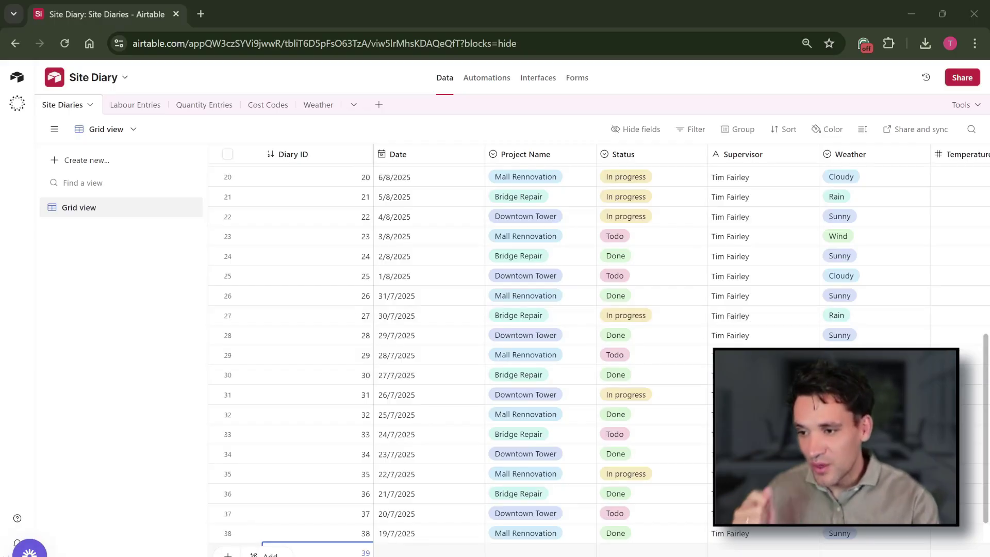
- Check that diary 18 links to Labour Entries 24, 25, 26 and Quantity Entries 5, 6, 7
scroll(310, 394, right, 15)
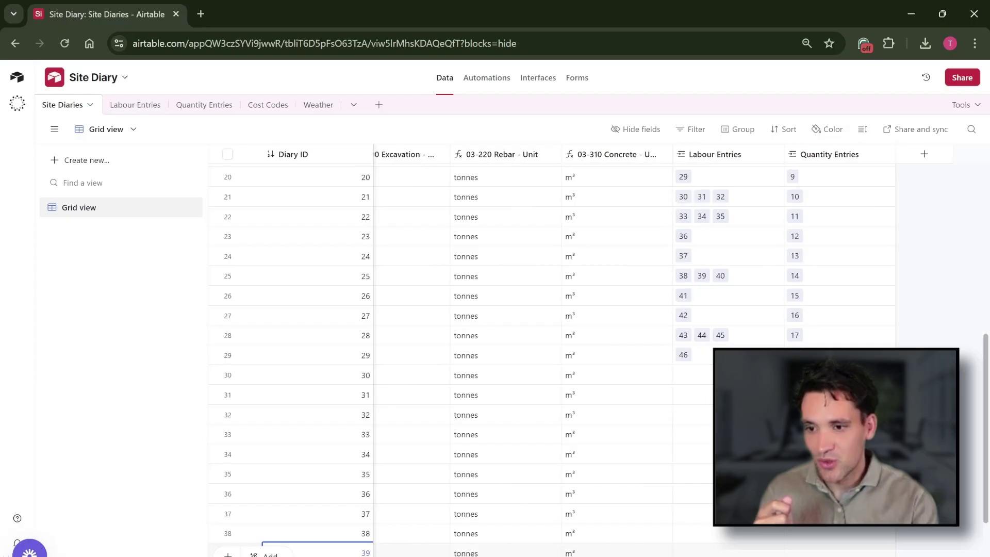
scroll(310, 394, up, 6)
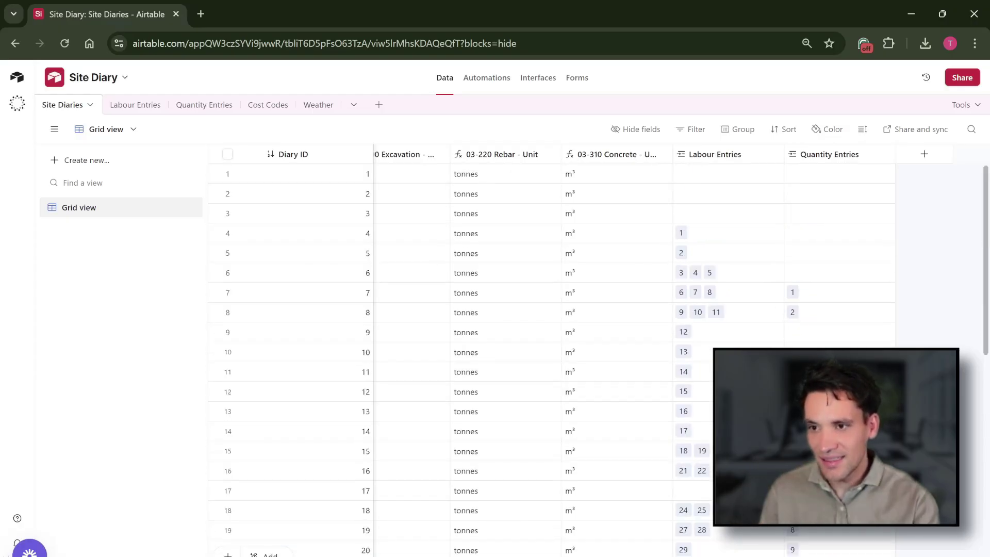
scroll(309, 258, down, 3)
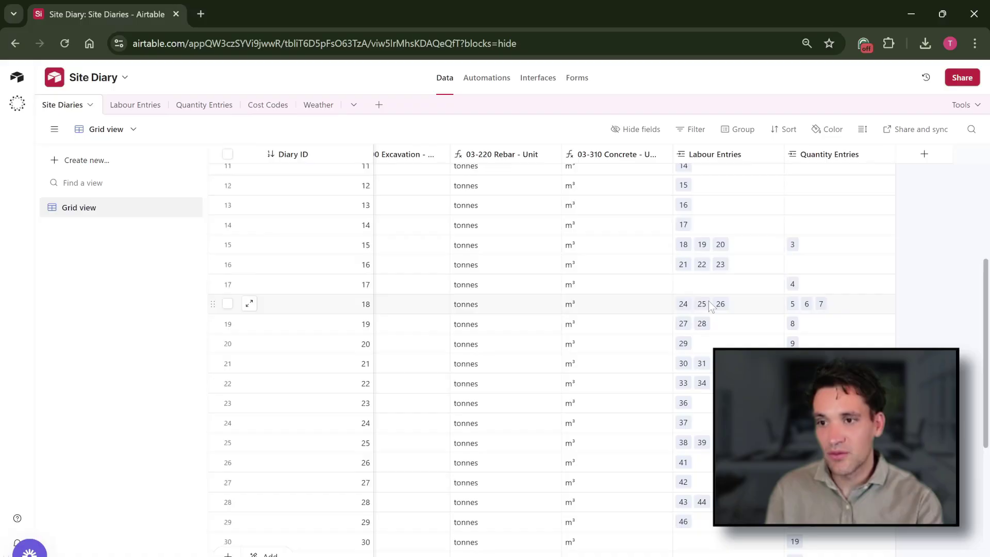
- In Labour Entries, add a new field of type 'Link to another record'
click(141, 108)
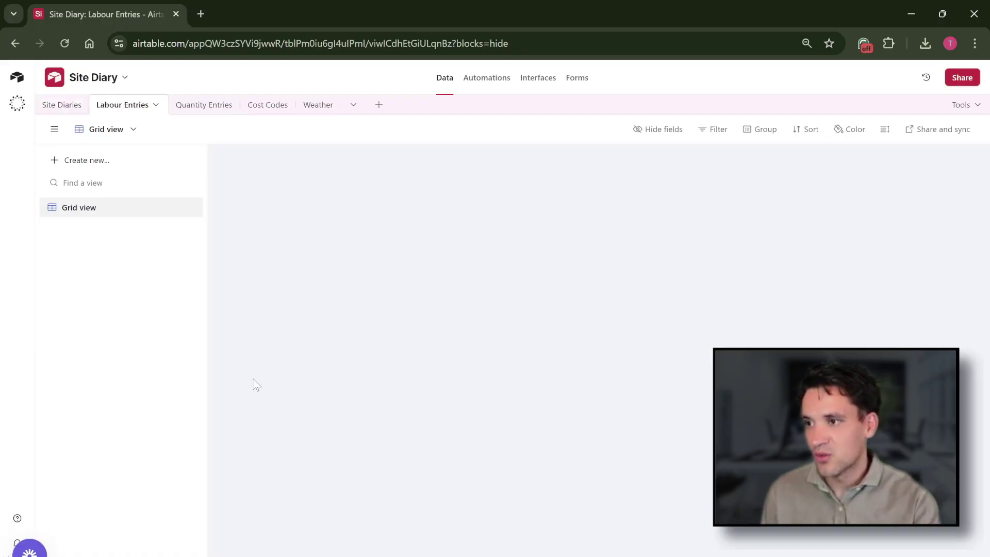
scroll(273, 402, up, 4)
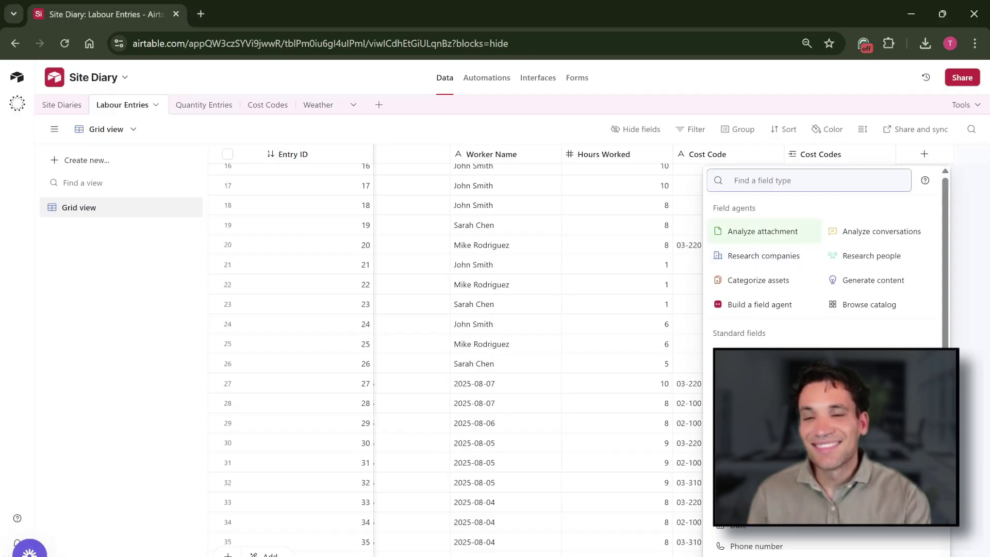
key(Down)
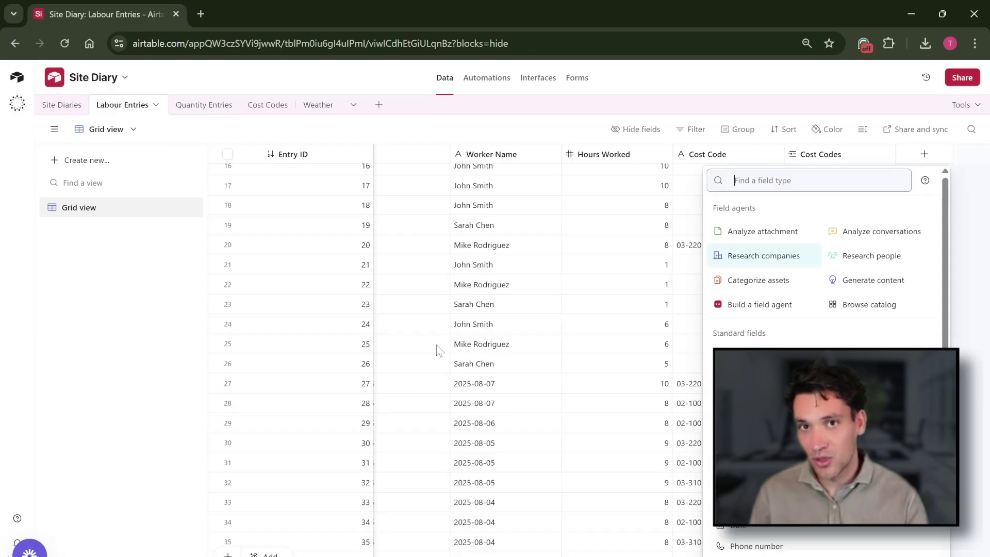
key(Up)
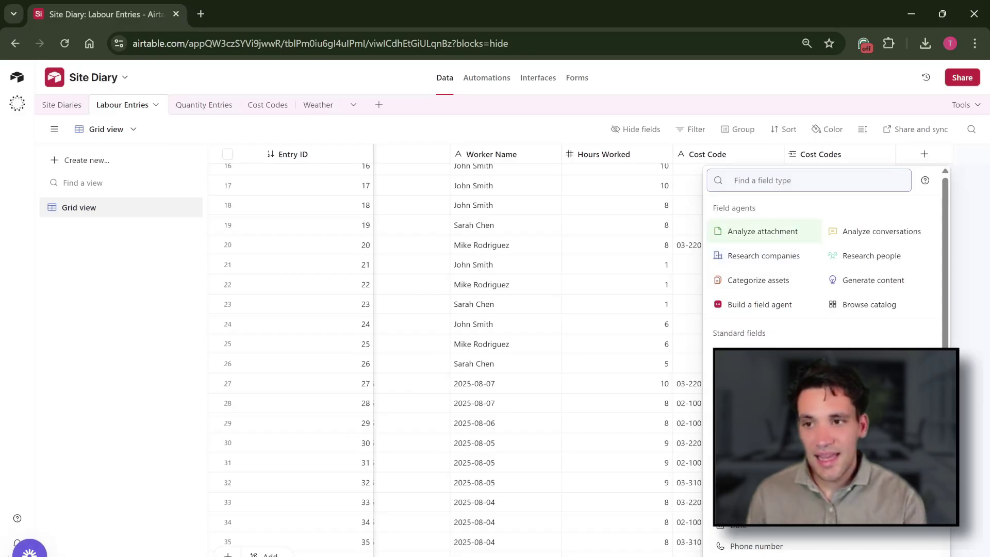
text(link)
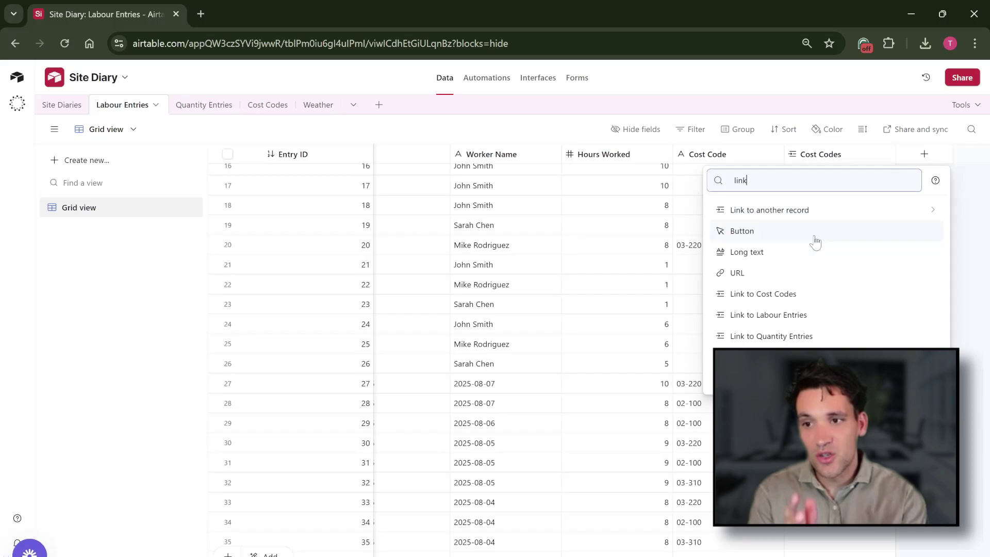
click(817, 212)
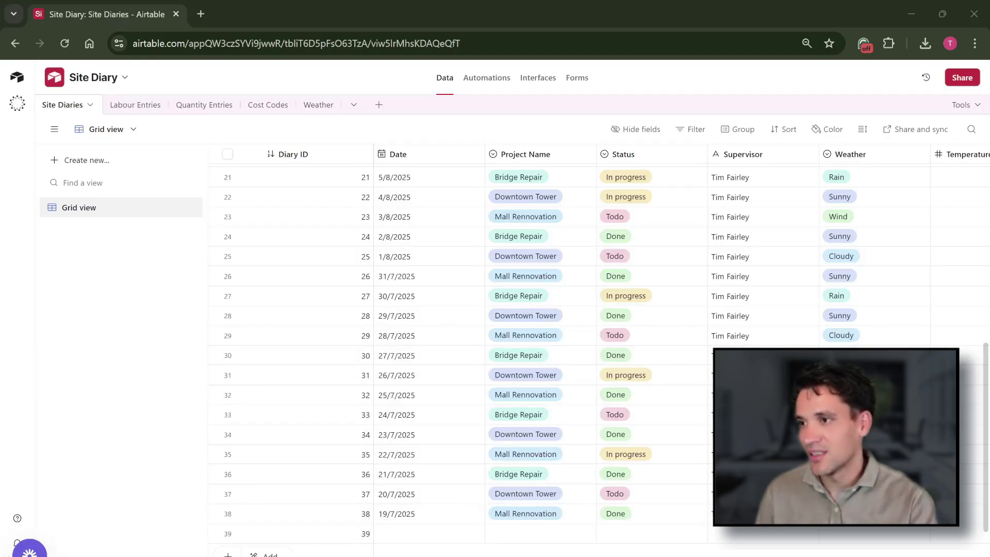
- Leave the link setup and browse the Labour Entries and Quantity Entries grids
click(138, 105)
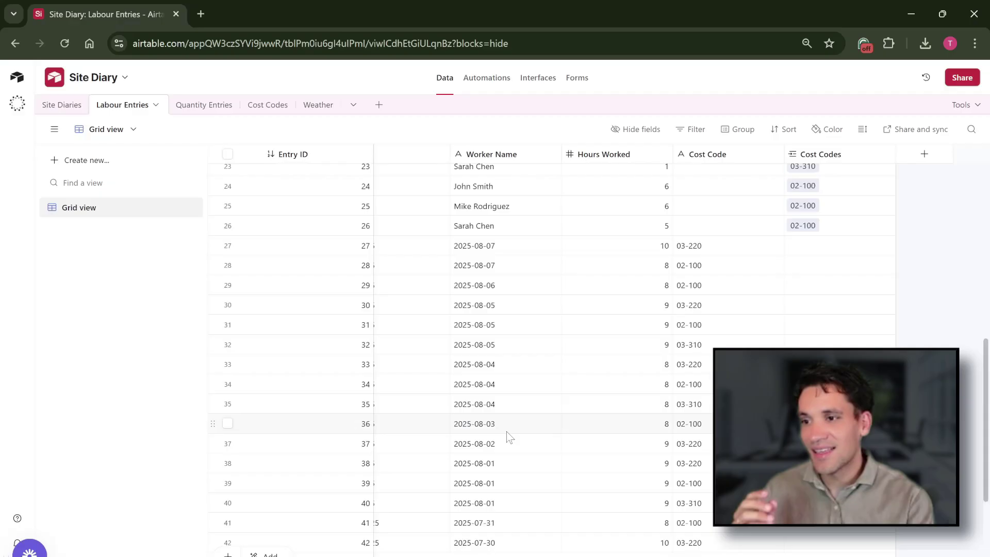
scroll(518, 442, down, 3)
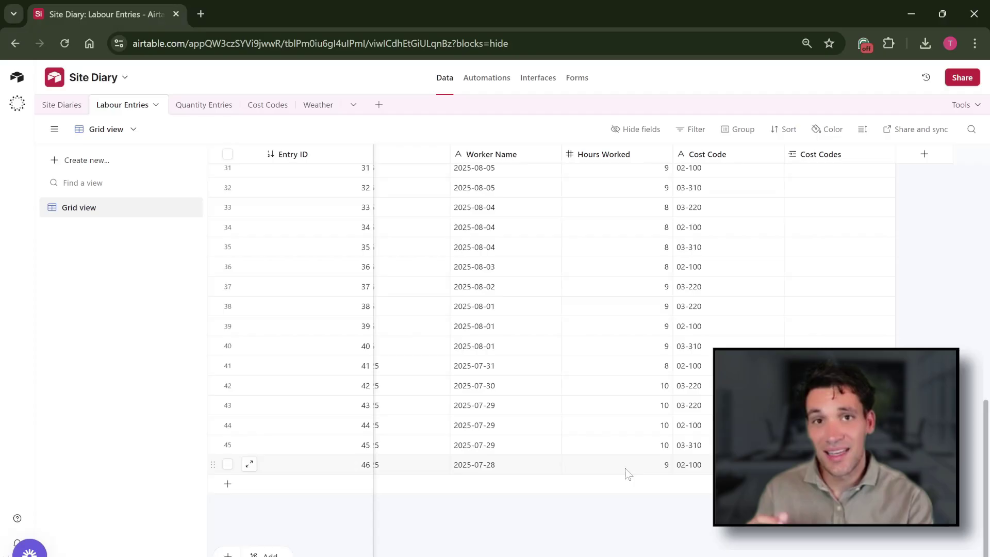
click(204, 105)
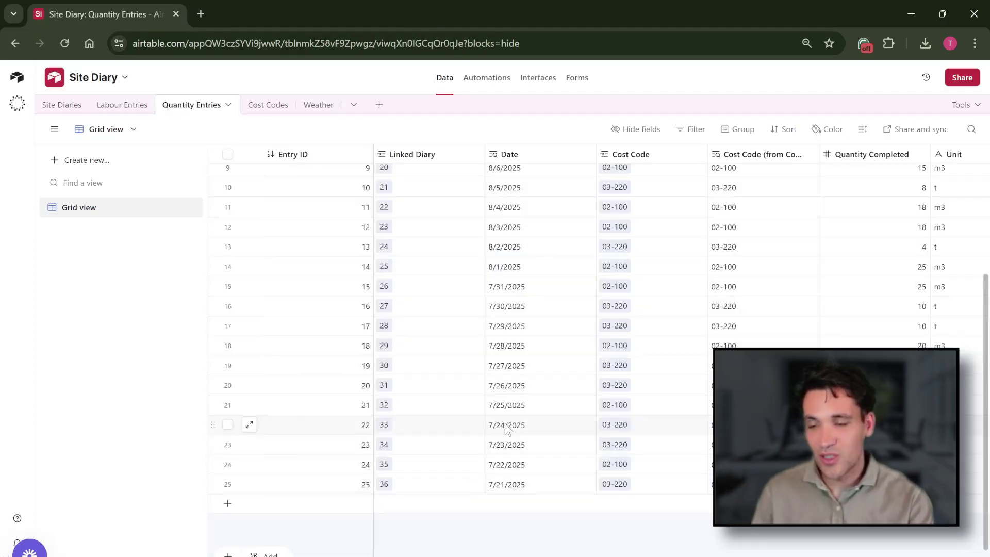
scroll(535, 489, up, 2)
scroll(536, 489, down, 2)
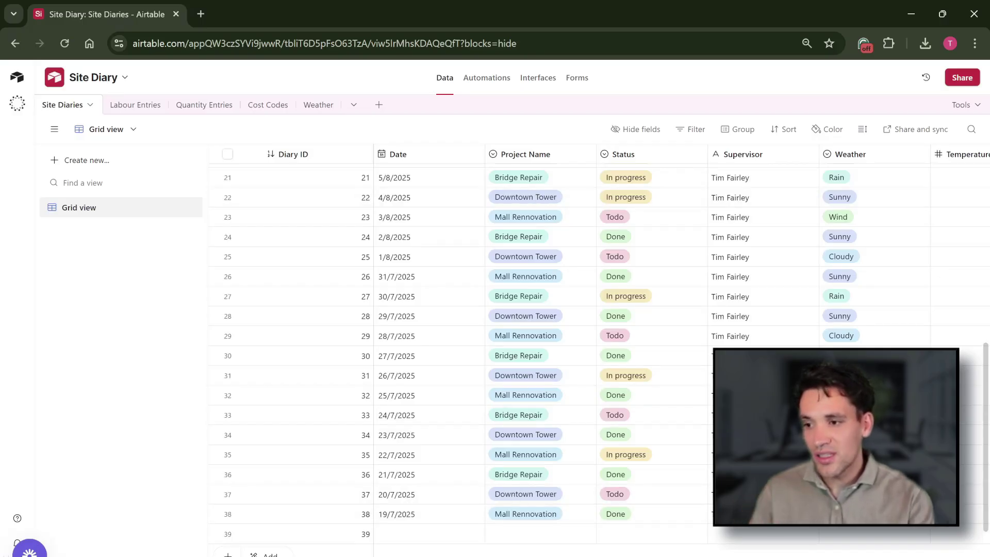
scroll(598, 340, right, 9)
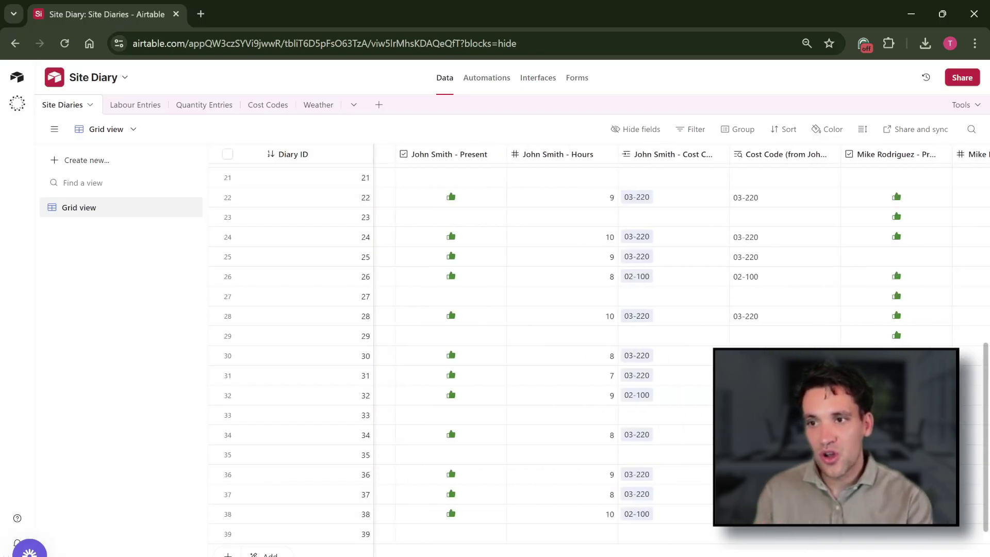
scroll(599, 341, left, 9)
click(576, 78)
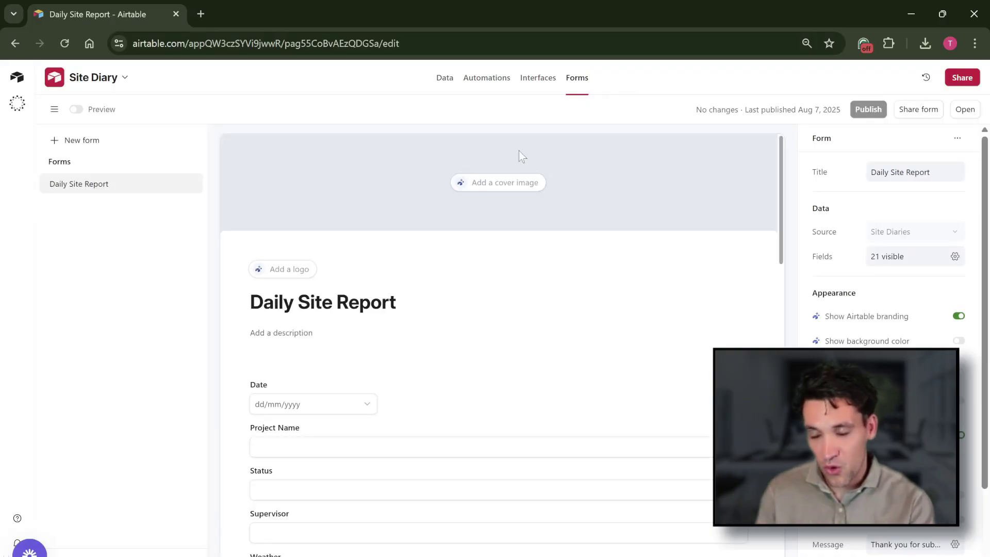
mouse_move(494, 373)
scroll(503, 367, down, 4)
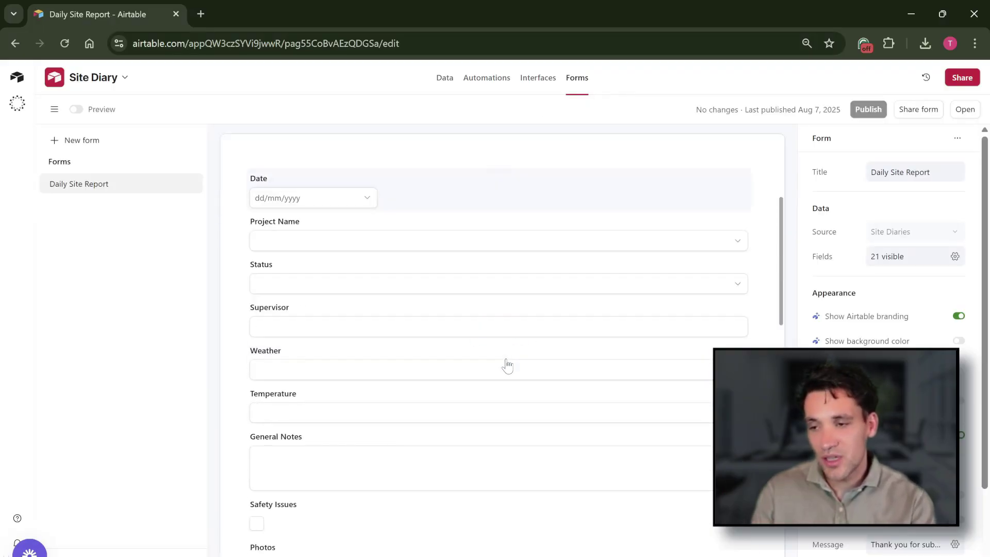
click(440, 78)
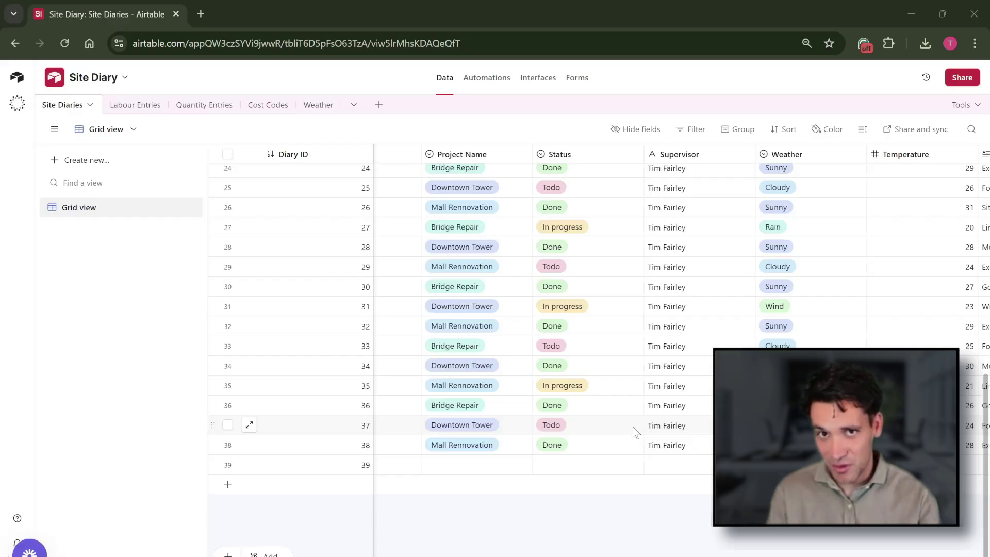
- Start a new Site Diaries field and browse the field-type list, including field agents
scroll(635, 432, up, 10)
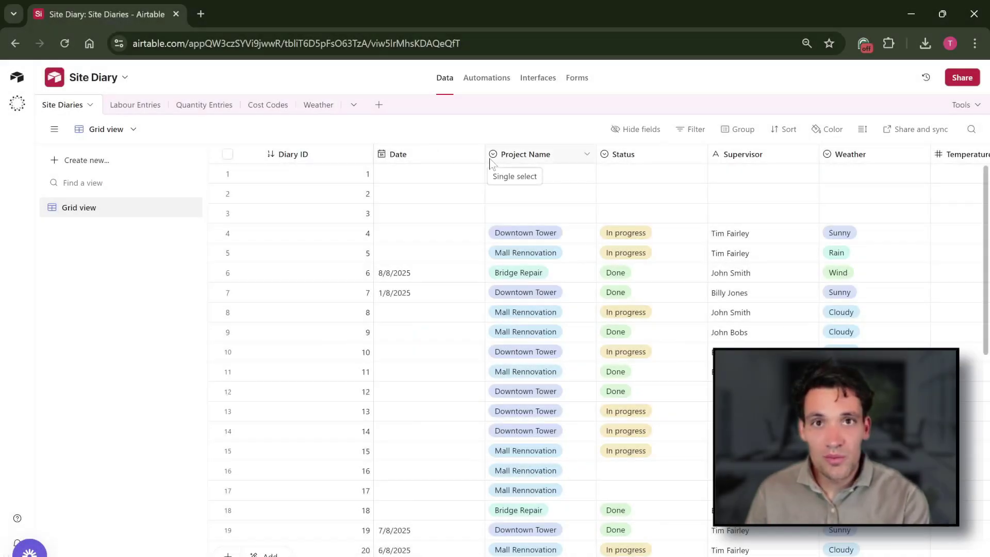
scroll(670, 310, right, 15)
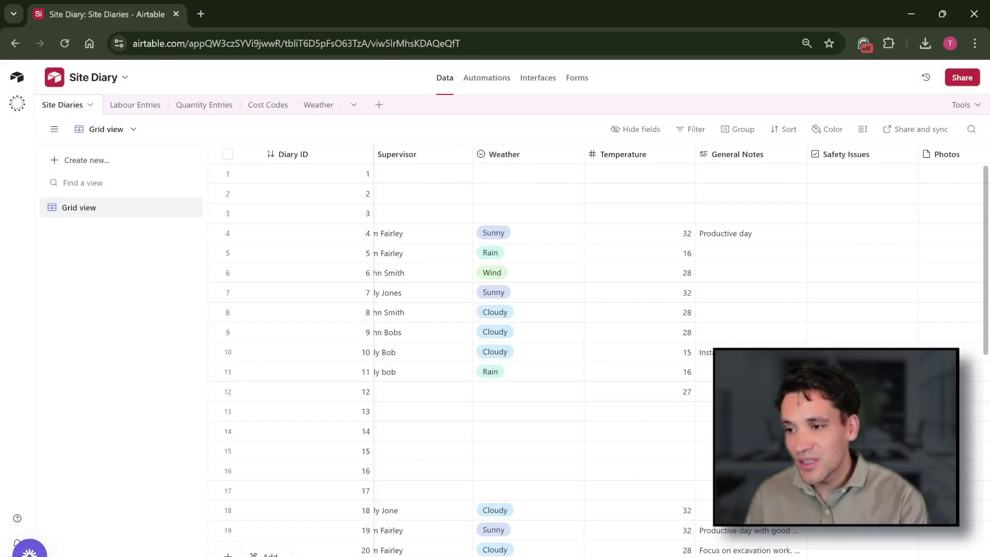
scroll(671, 310, right, 10)
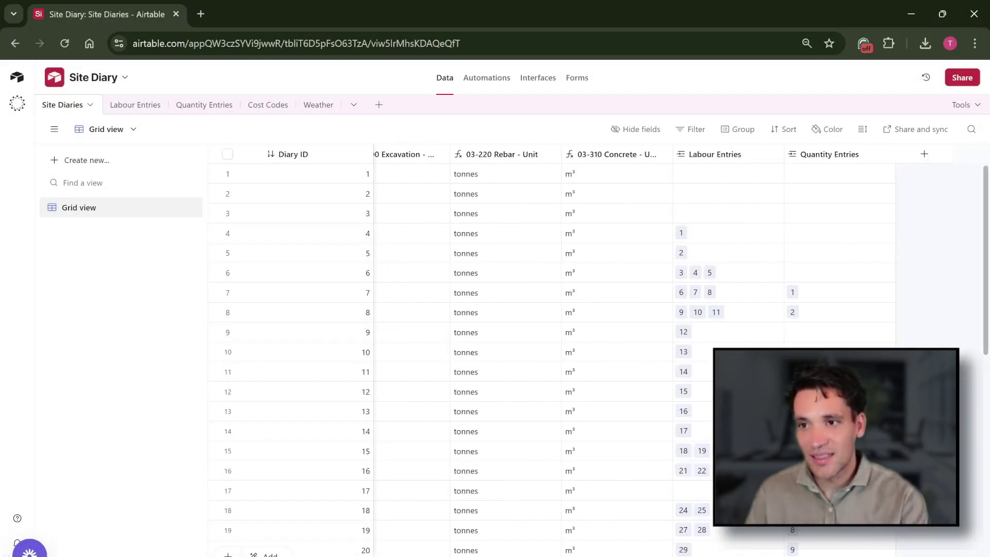
click(925, 156)
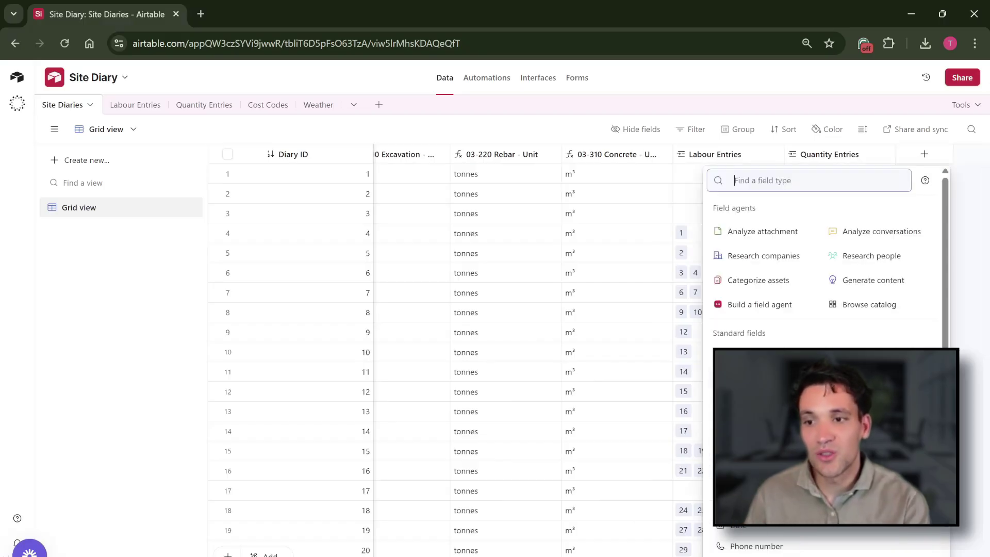
scroll(838, 299, down, 1)
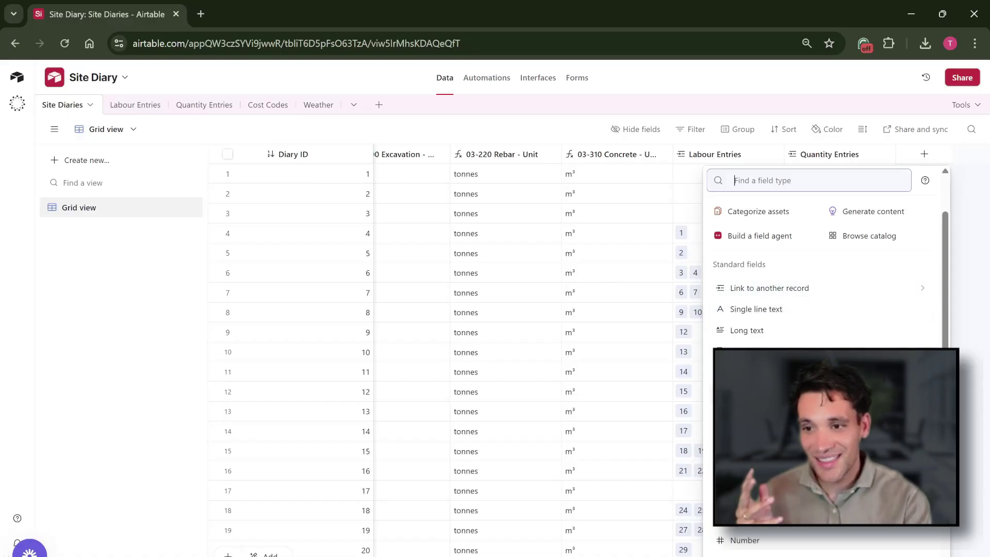
scroll(820, 346, down, 1)
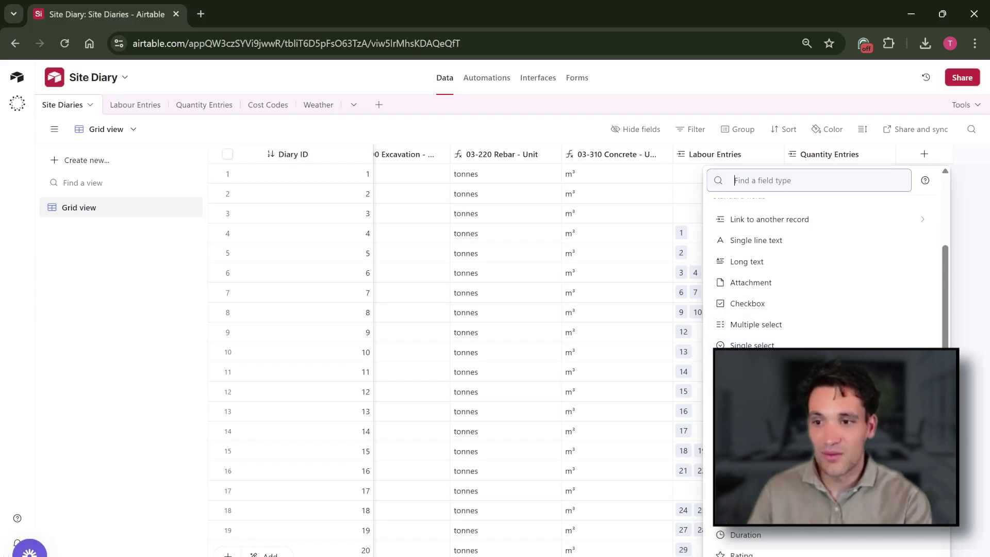
scroll(820, 268, down, 1)
scroll(825, 269, down, 2)
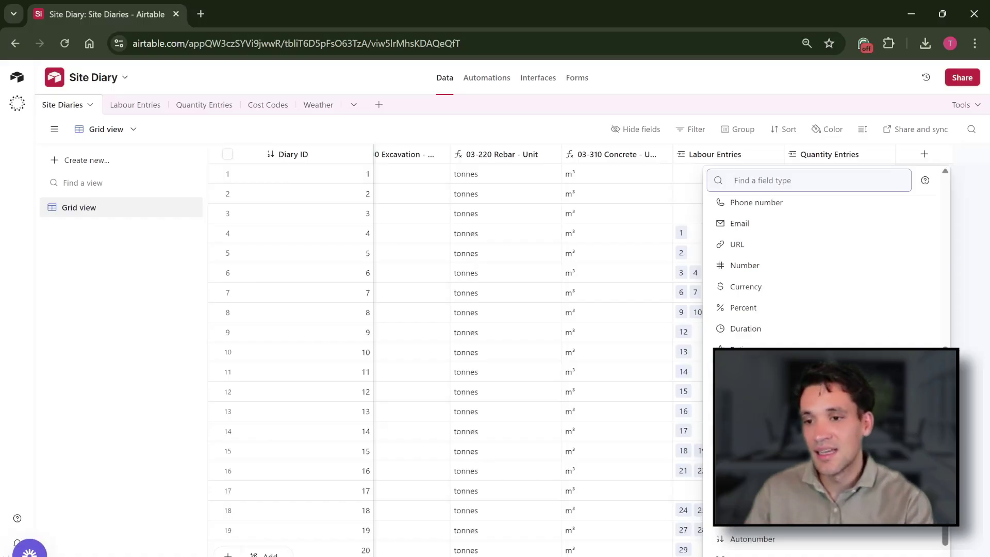
scroll(825, 268, down, 1)
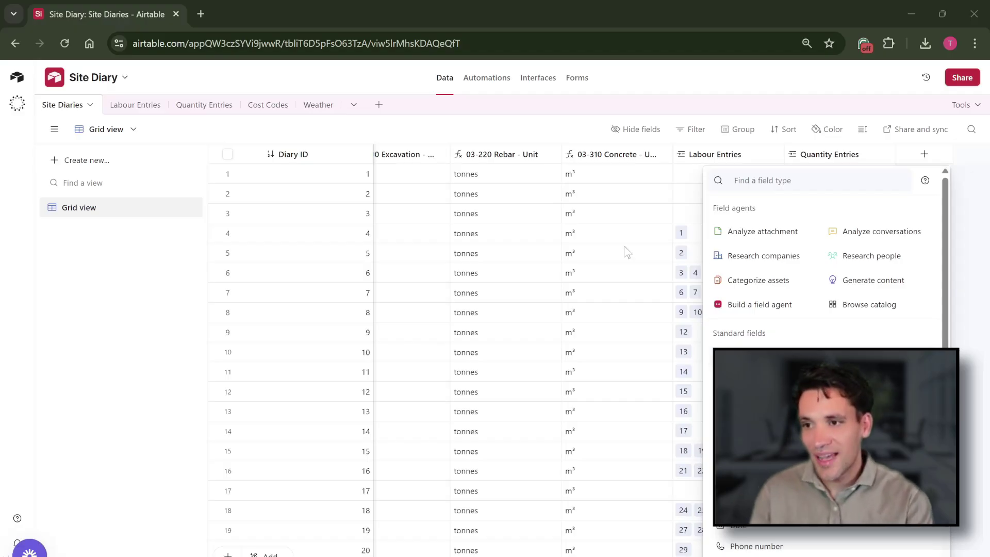
click(136, 106)
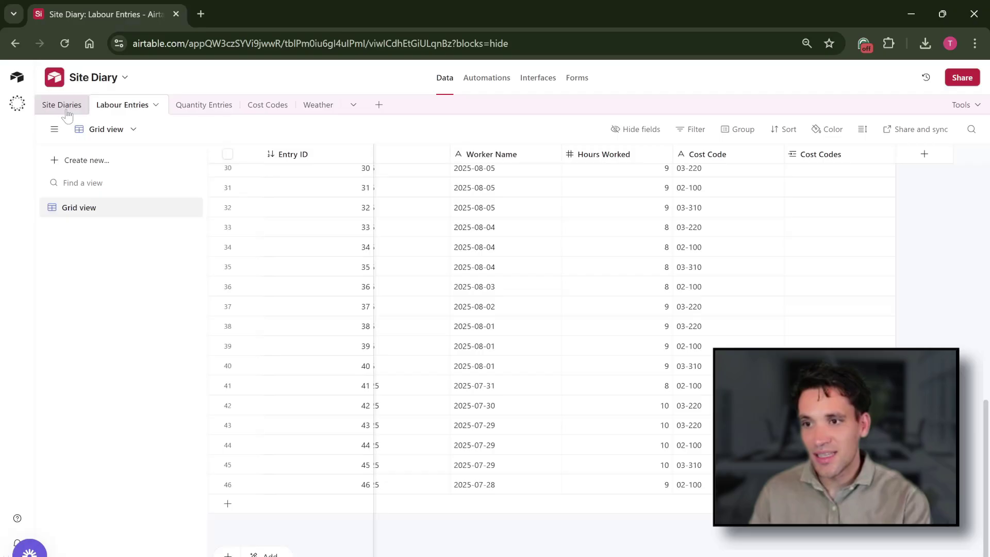
click(66, 109)
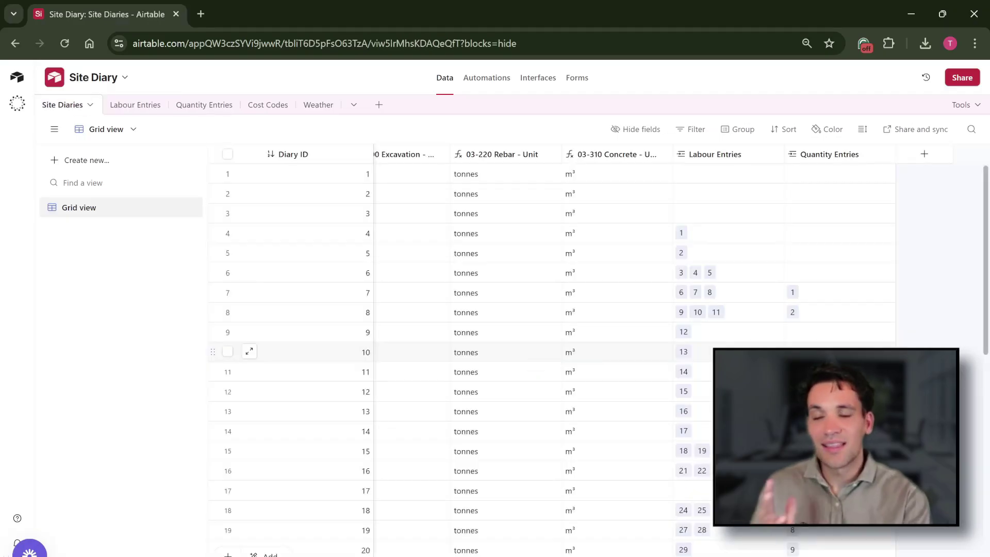
scroll(289, 412, down, 3)
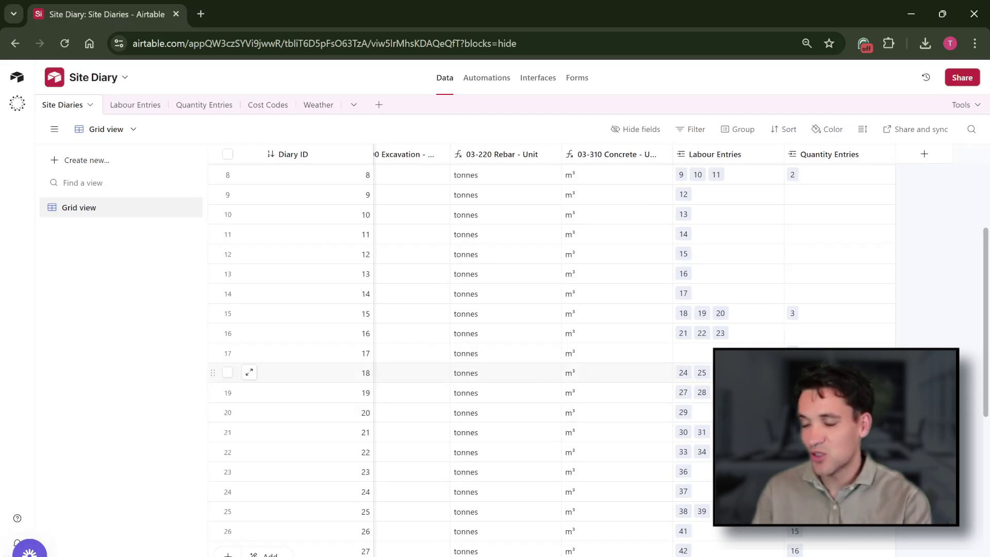
click(924, 154)
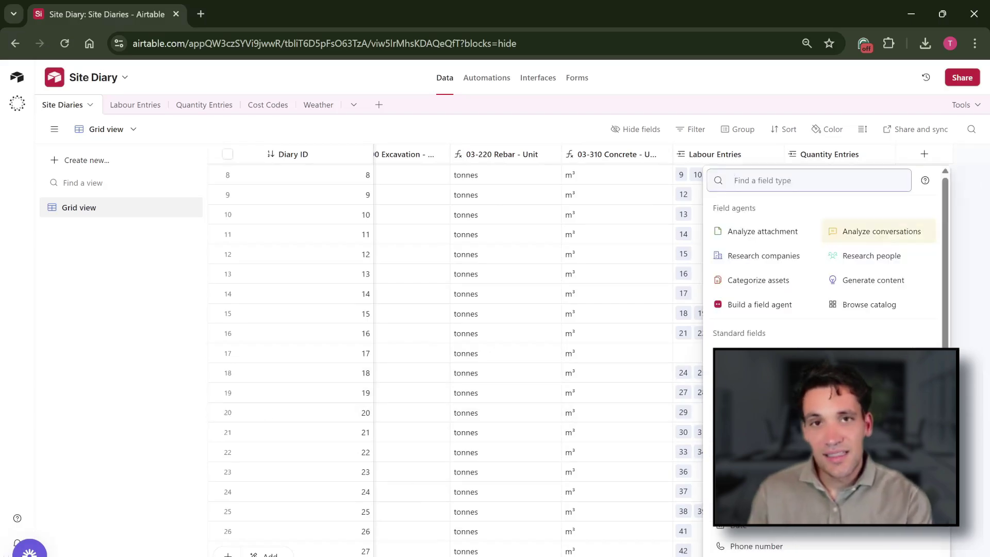
text(rol)
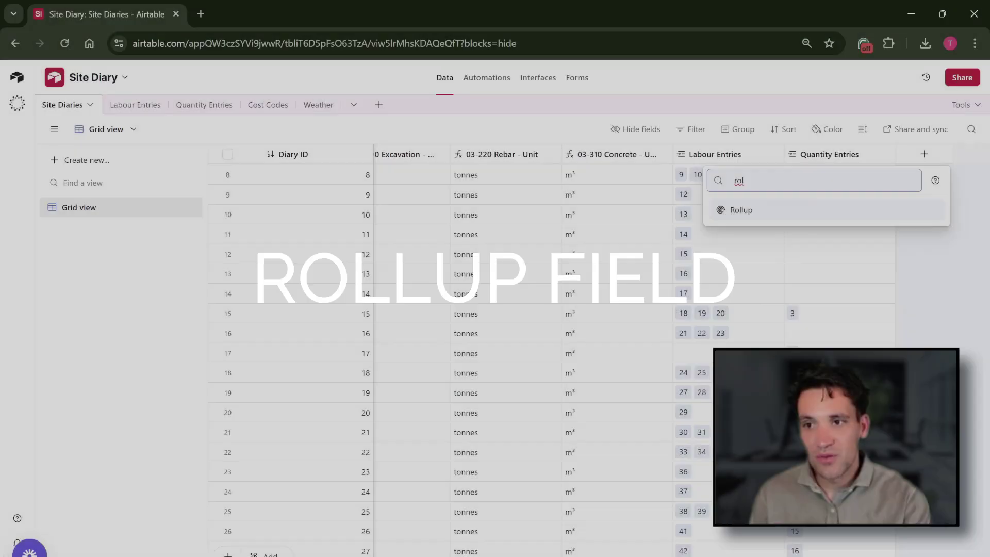
drag(747, 180, 723, 188)
key(BackSpace)
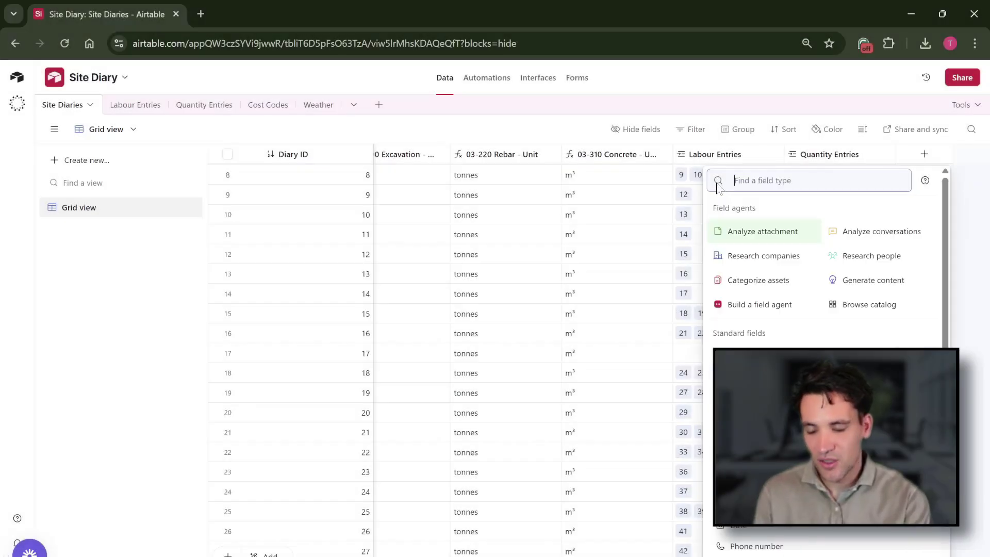
- Open Cost Codes to see 37, 16 and 3 hours logged against 200, 150 and 120 budgeted
click(267, 105)
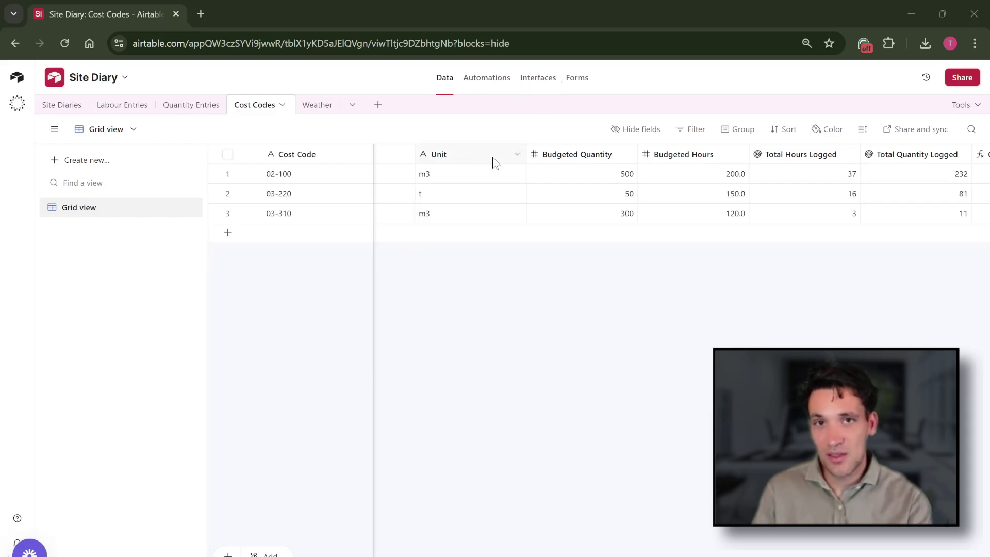
- Open Site Diaries and look at the Daily Site Report form before returning to the records
click(62, 106)
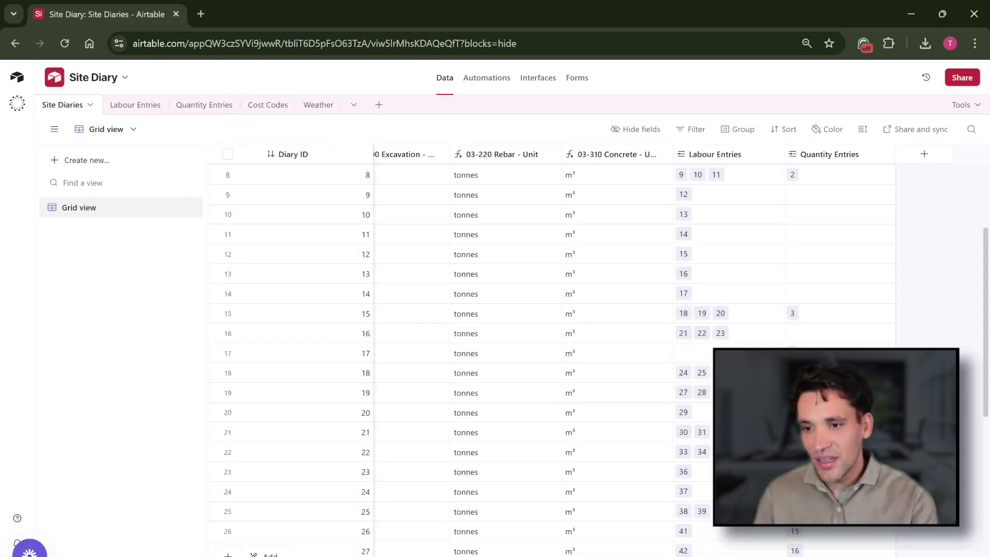
scroll(573, 460, left, 10)
scroll(574, 460, down, 4)
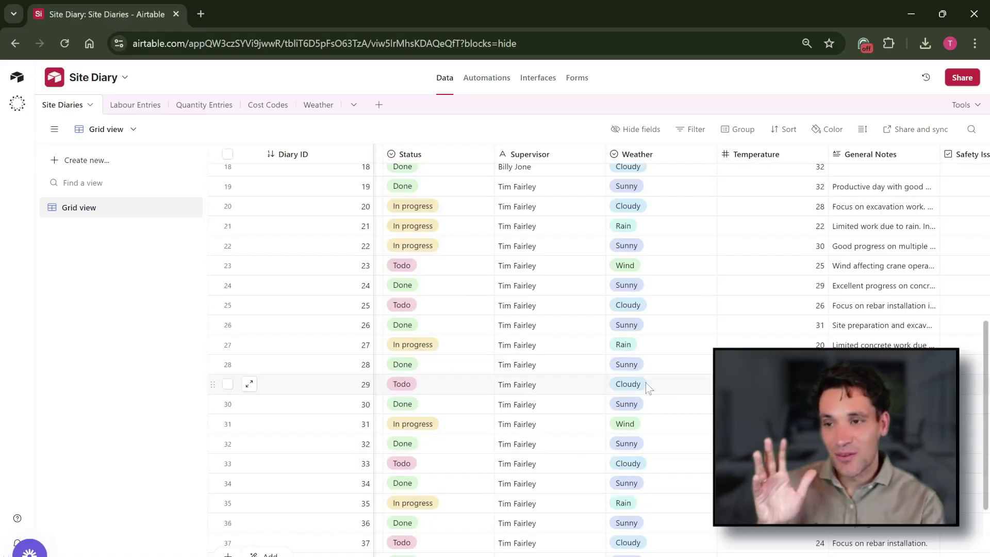
click(586, 91)
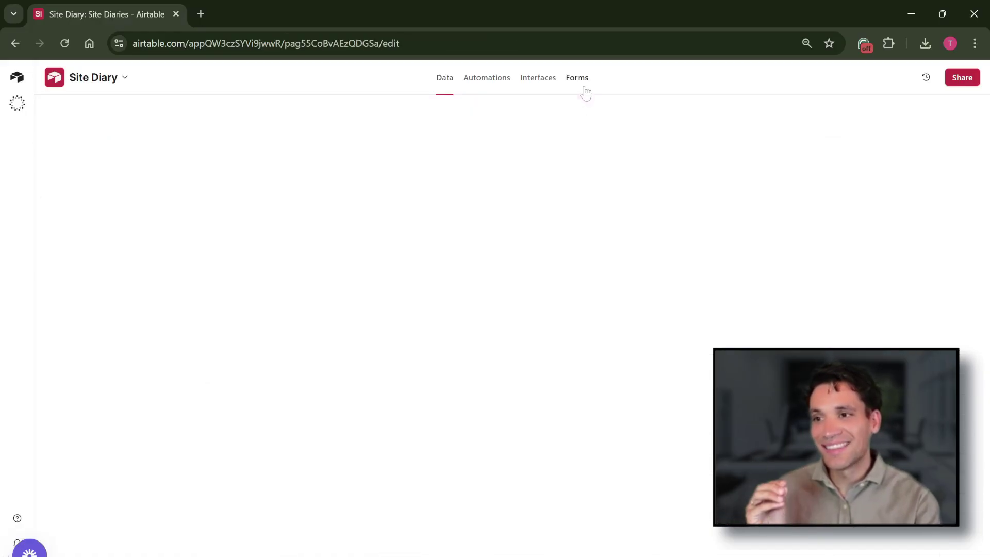
click(447, 87)
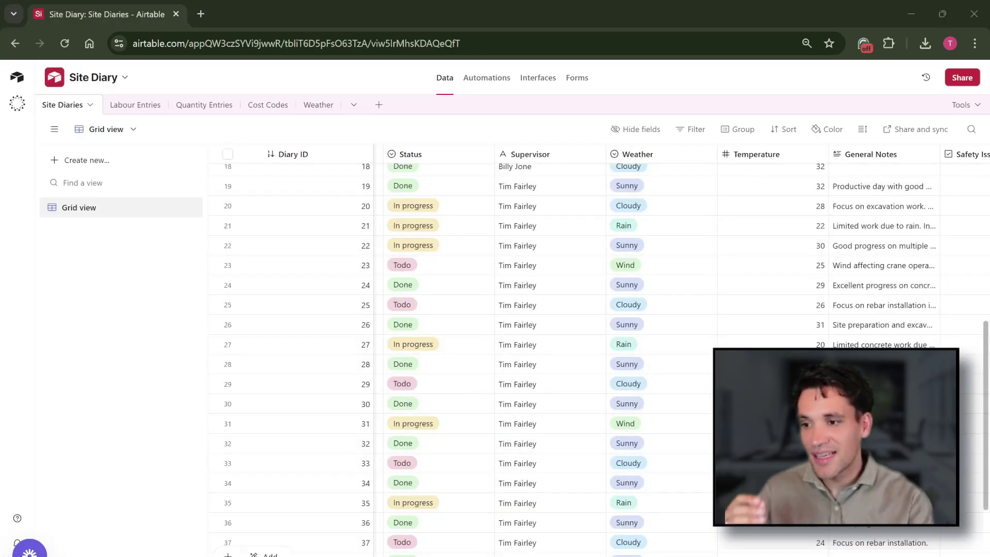
- Review per-worker presence, hours and cost code columns for diaries 18–37
scroll(516, 335, right, 3)
scroll(586, 323, right, 10)
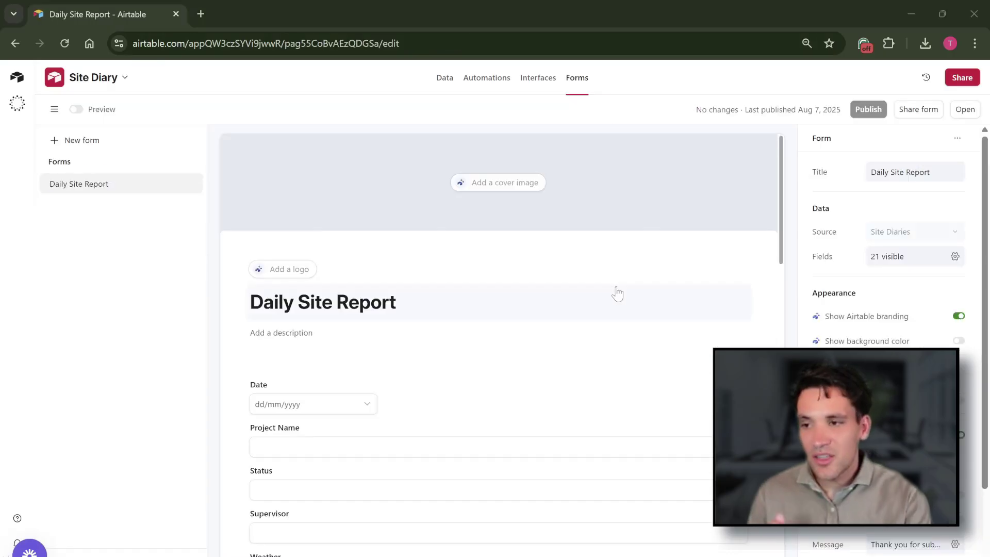
scroll(617, 309, down, 3)
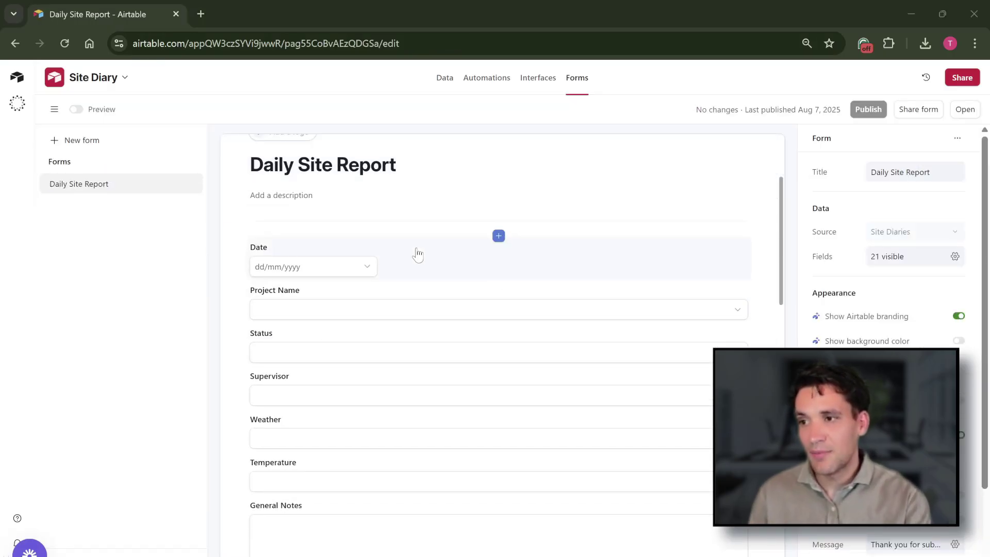
scroll(490, 343, down, 2)
scroll(477, 362, down, 8)
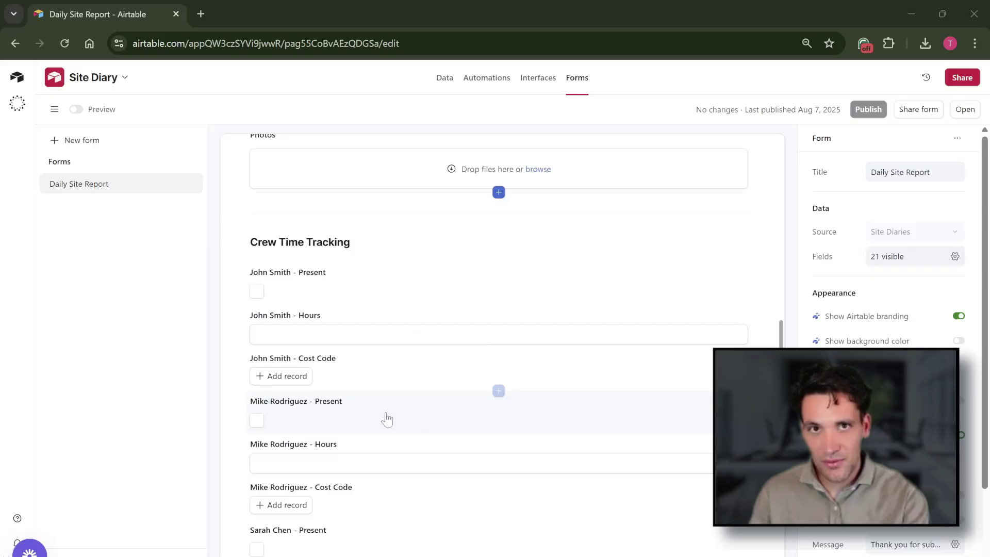
scroll(388, 422, down, 1)
scroll(389, 423, down, 8)
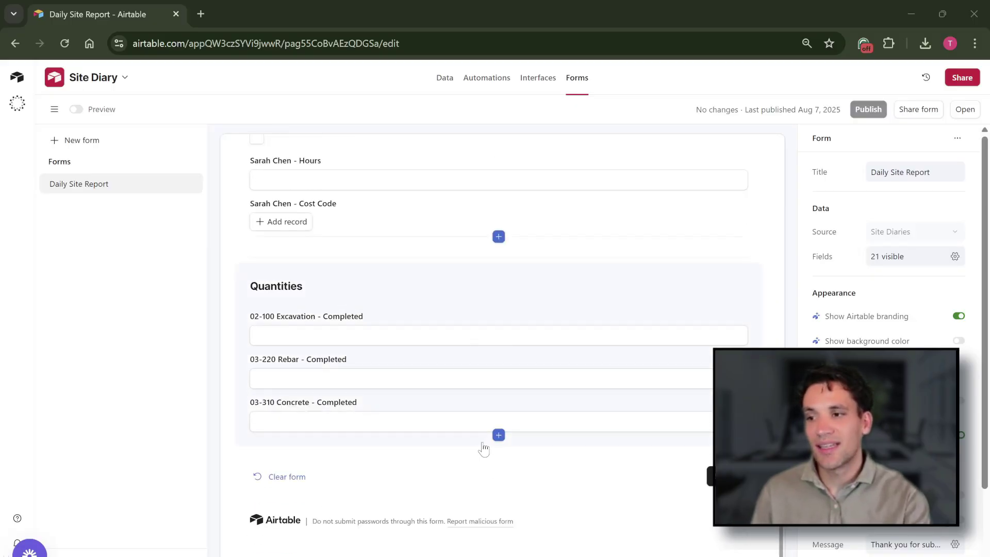
click(445, 82)
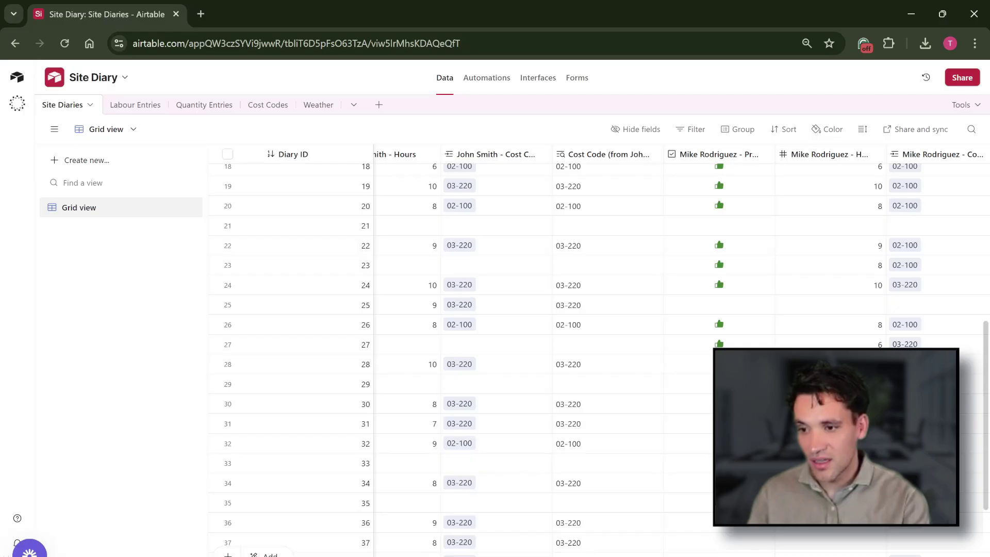
- Browse the Labour Entries, Quantity Entries and Site Diaries tables, ending back on Cost Codes
scroll(698, 475, left, 1)
scroll(686, 196, left, 8)
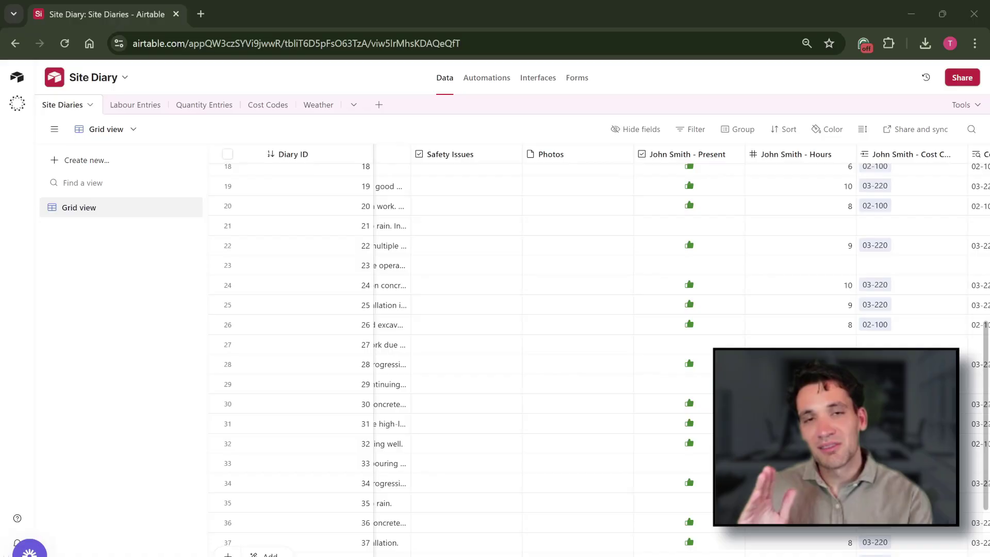
scroll(700, 423, left, 8)
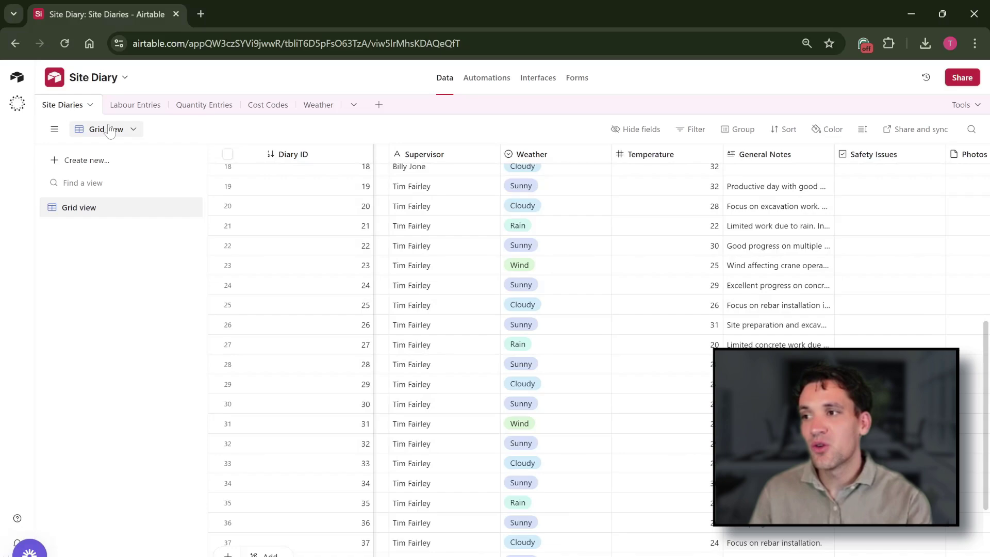
click(135, 105)
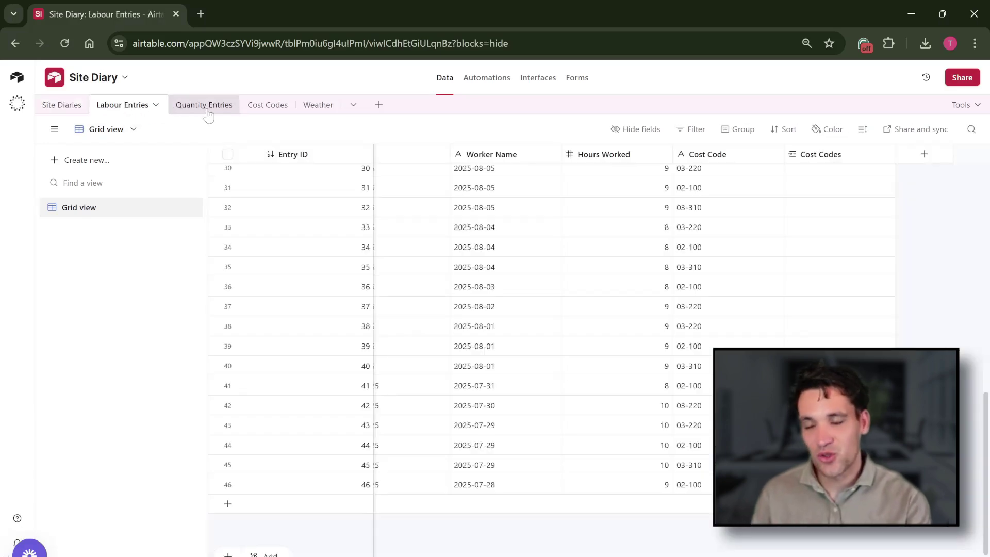
click(205, 104)
click(133, 105)
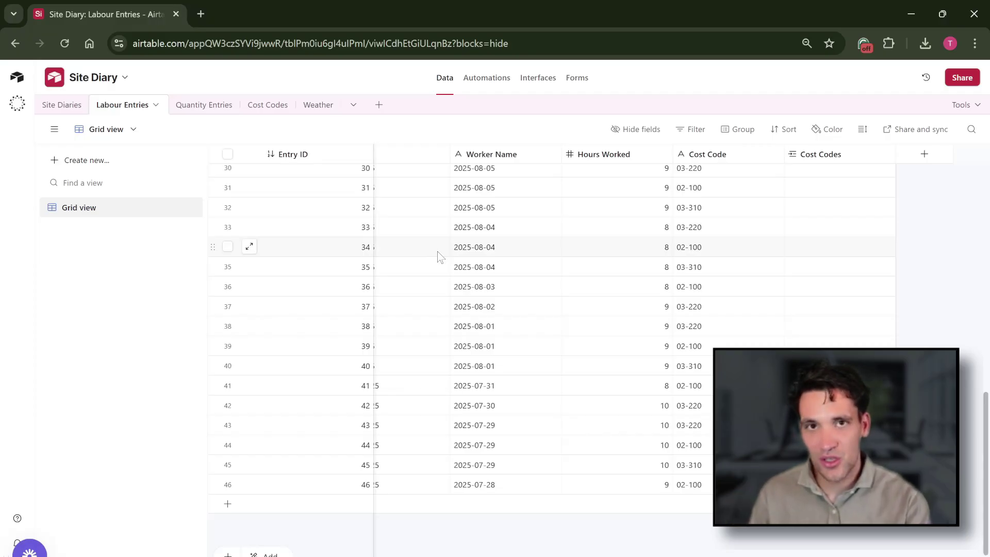
click(62, 106)
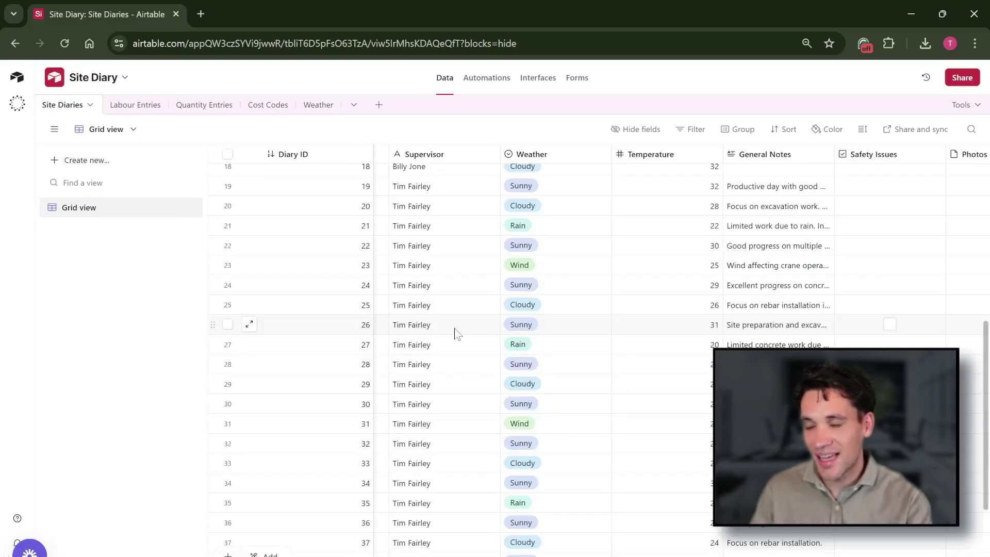
click(135, 105)
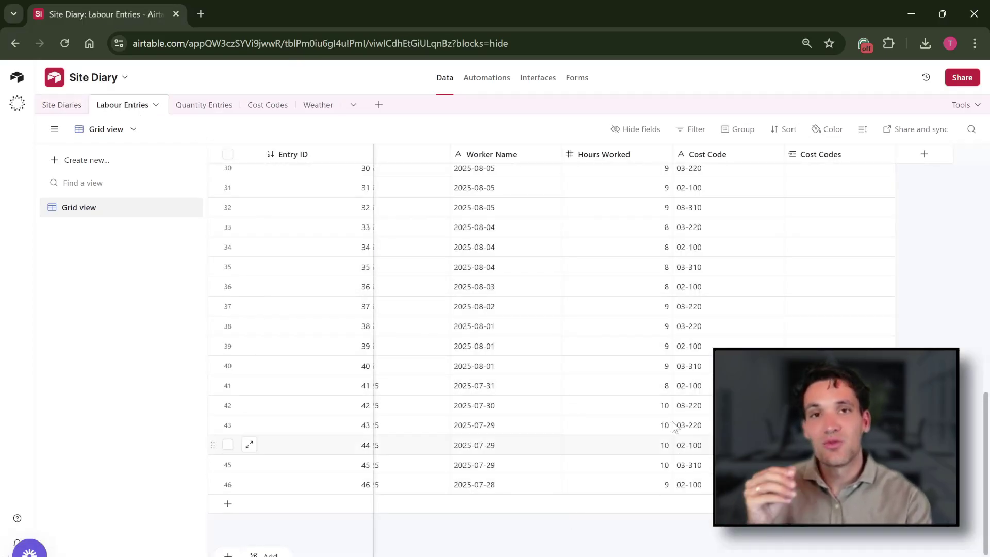
click(262, 107)
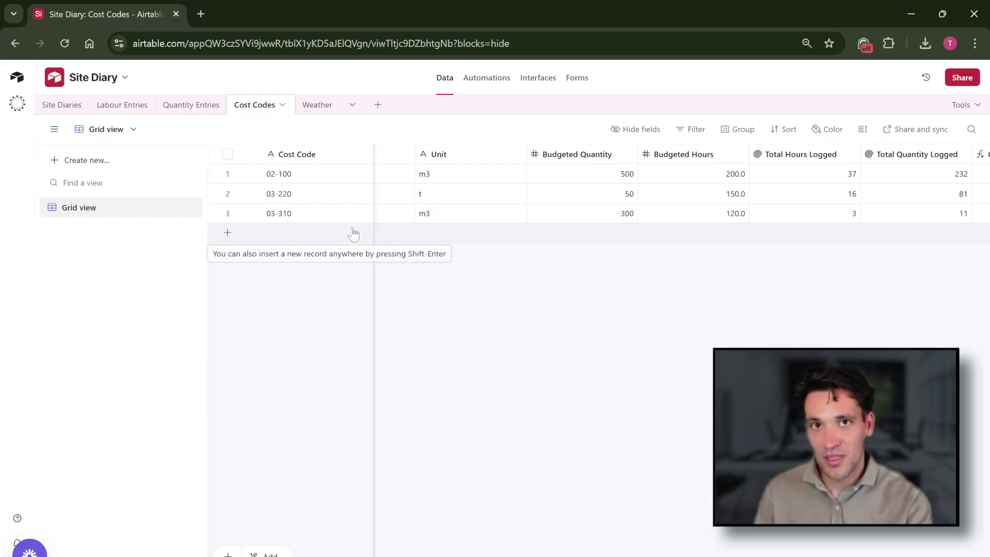
- Review the Excavation Quantities automation, then return to the Cost Codes table data
click(490, 80)
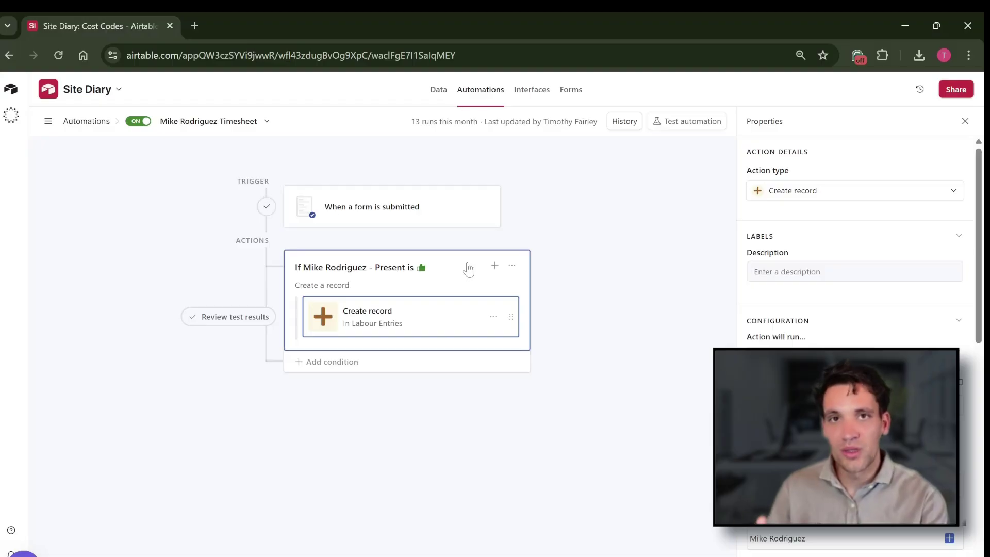
click(48, 121)
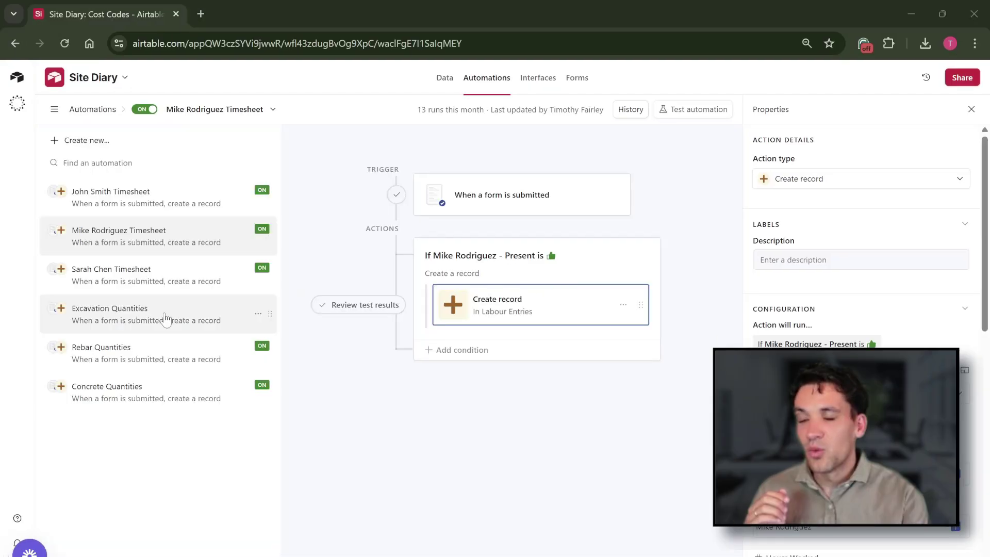
click(159, 333)
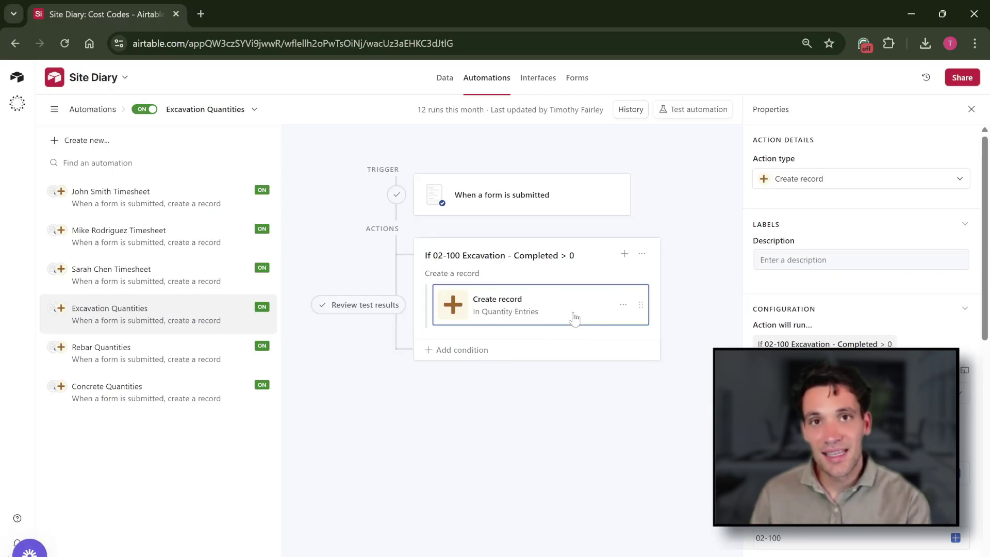
click(444, 78)
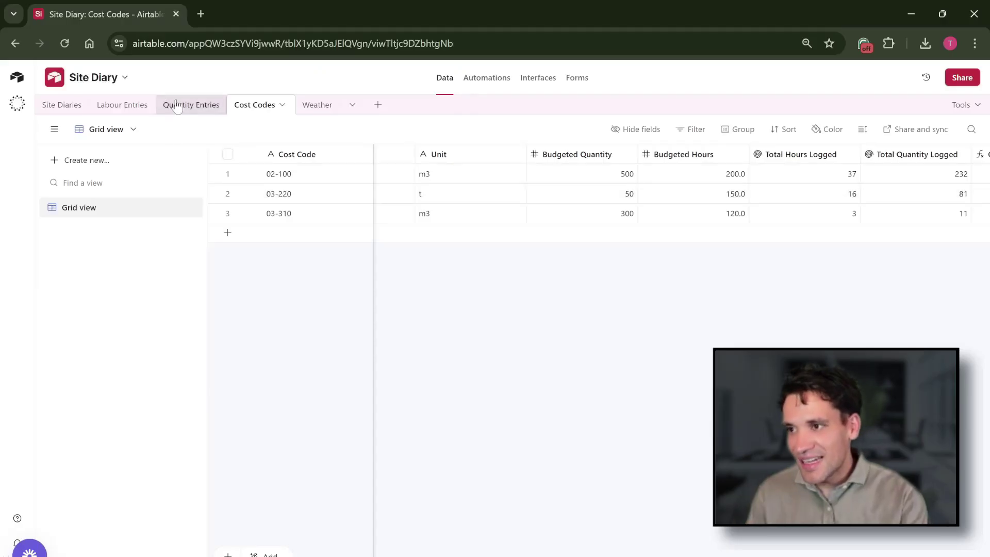
click(122, 106)
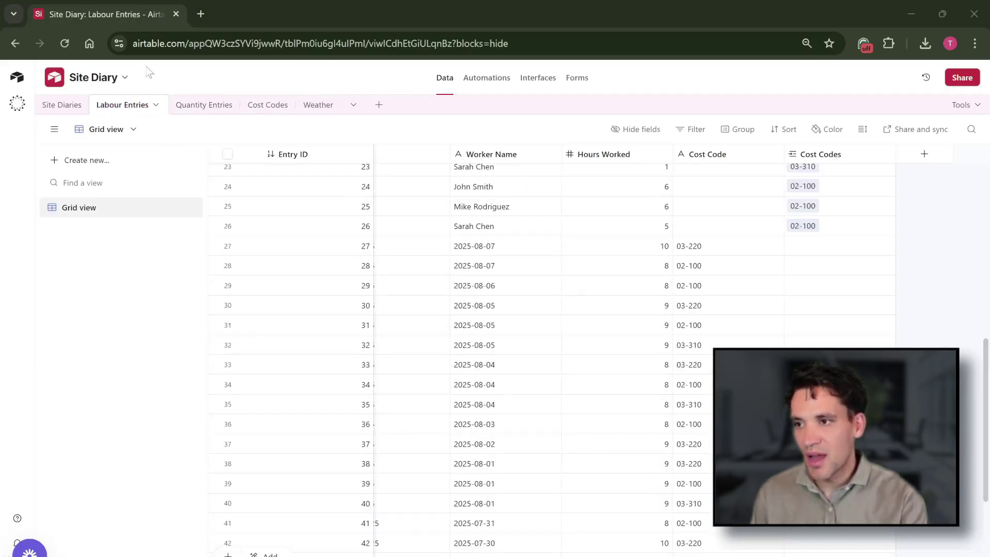
click(203, 108)
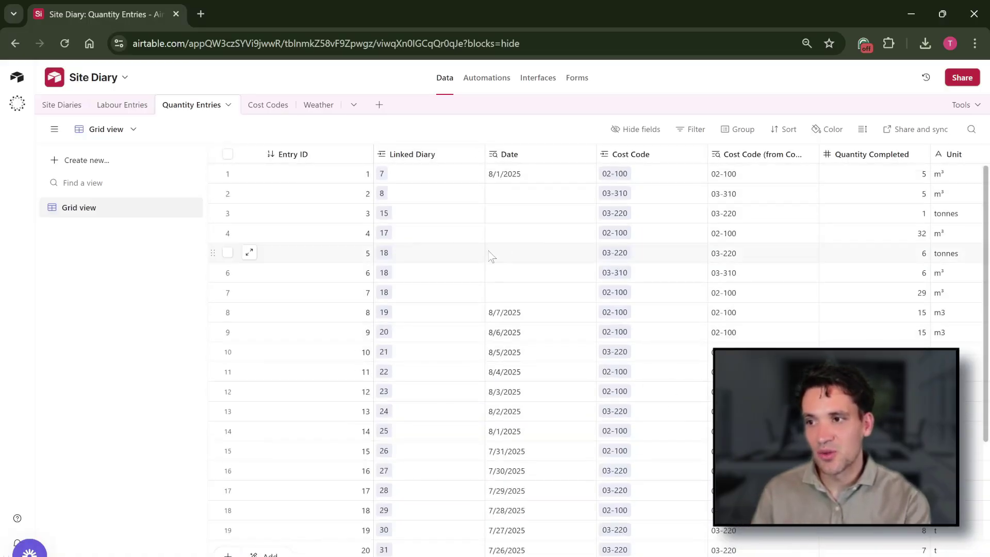
scroll(464, 315, down, 3)
scroll(454, 331, up, 3)
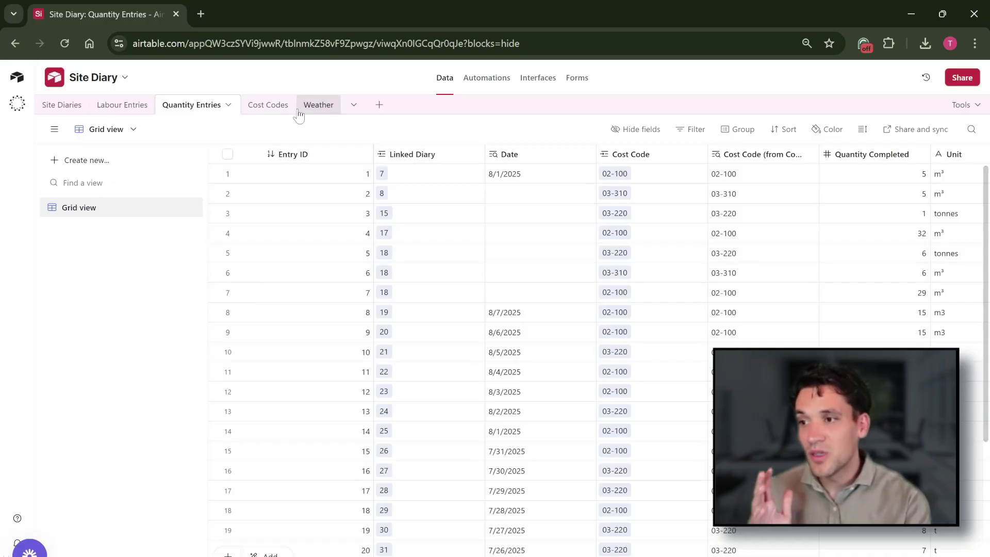
click(267, 106)
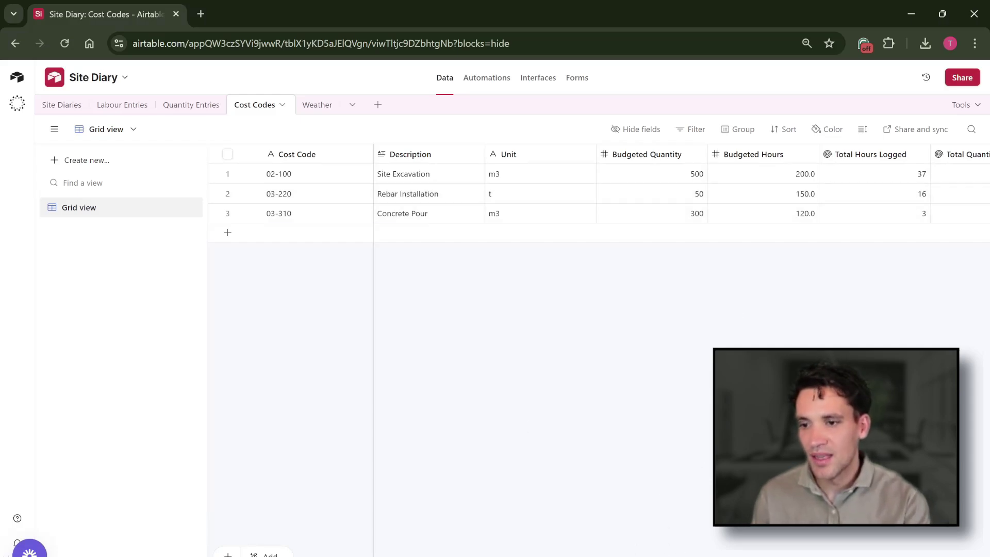
scroll(693, 176, right, 4)
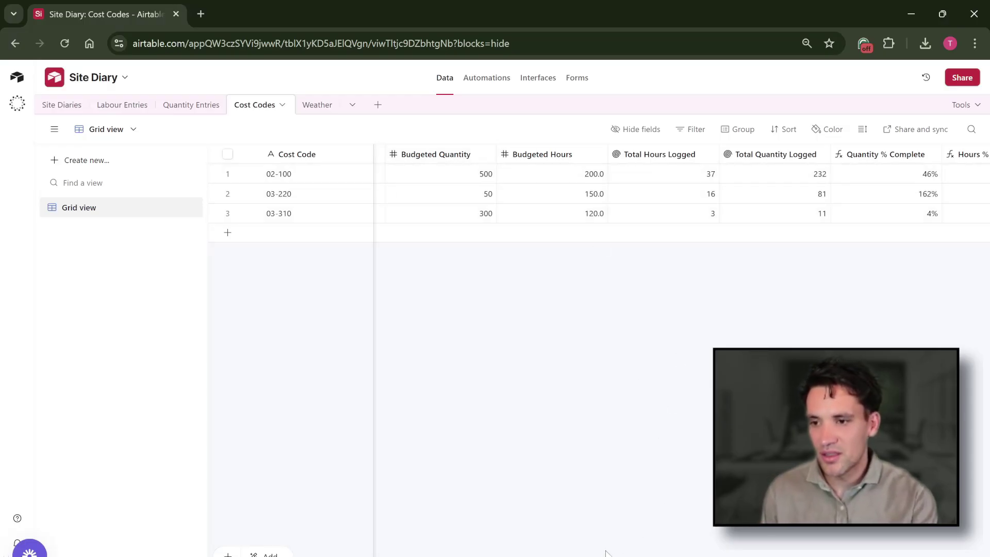
scroll(681, 186, left, 5)
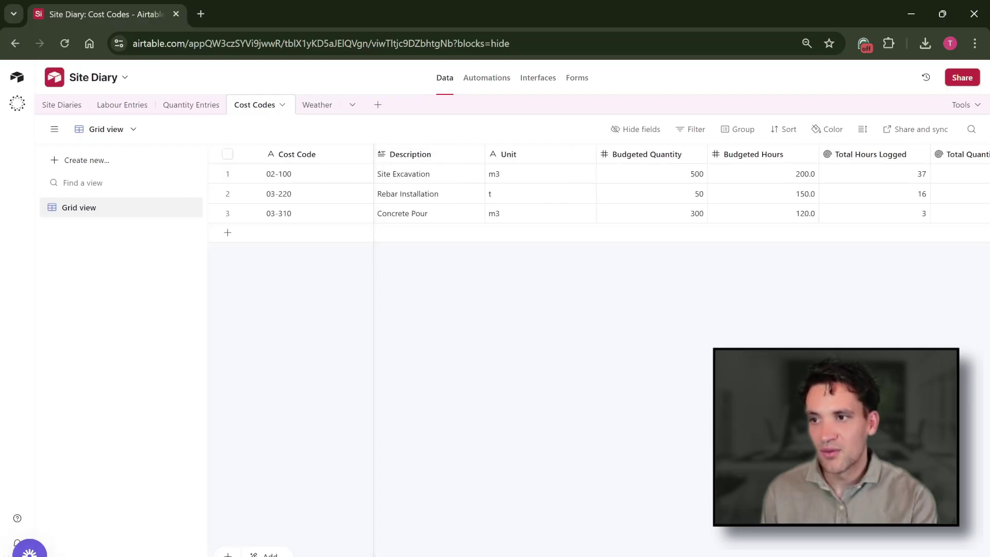
scroll(681, 187, right, 3)
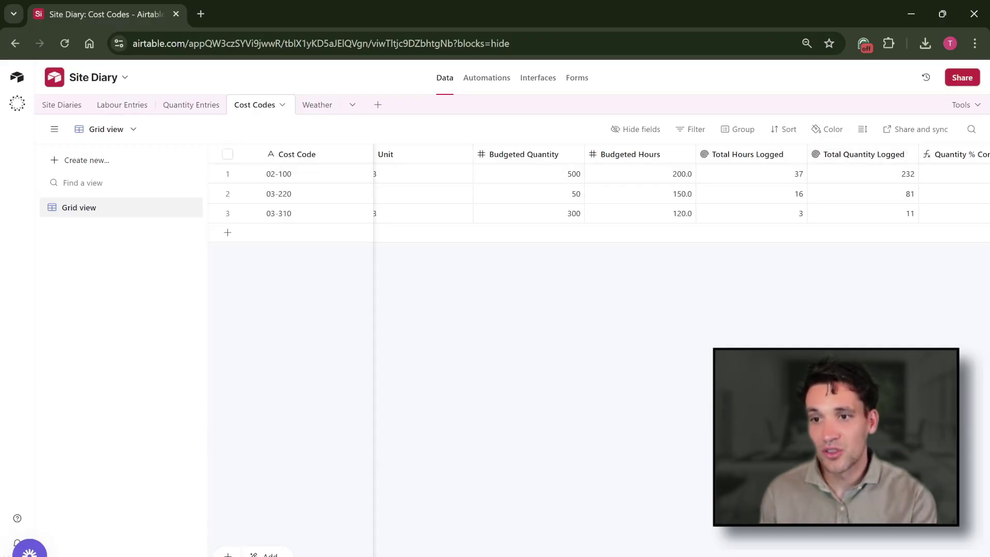
scroll(691, 186, right, 6)
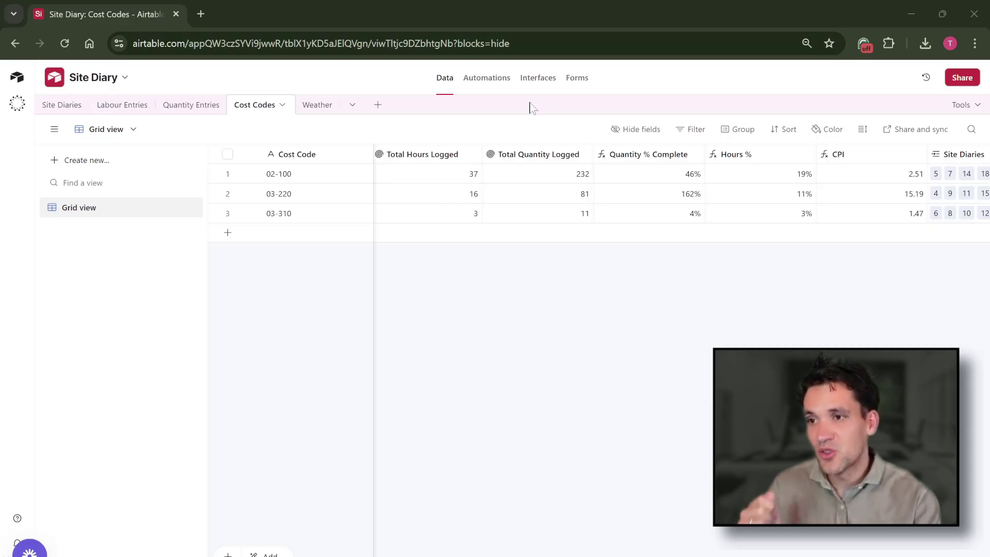
- Preview the interface's Cost Codes and Performance Dashboard pages, switching to the High CPI Codes view
click(538, 78)
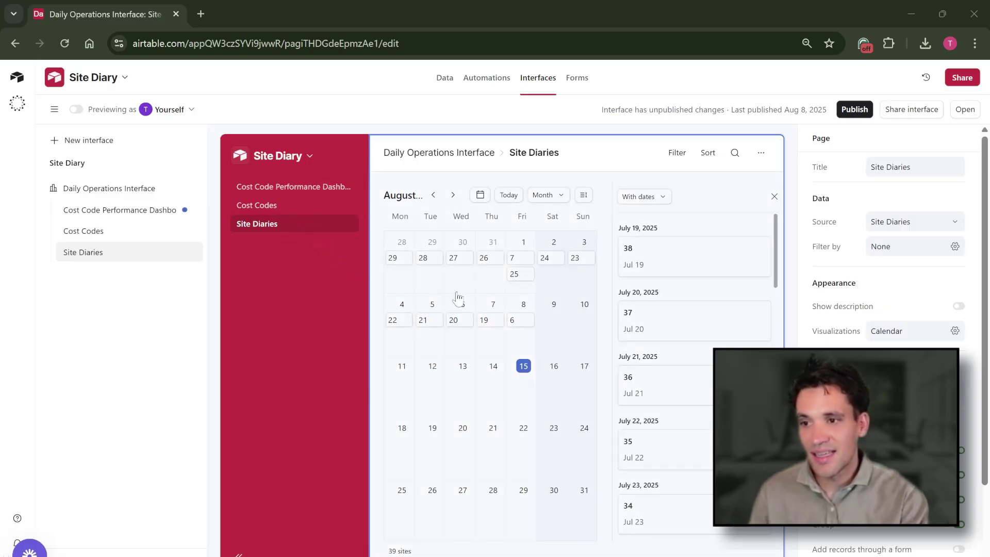
click(294, 223)
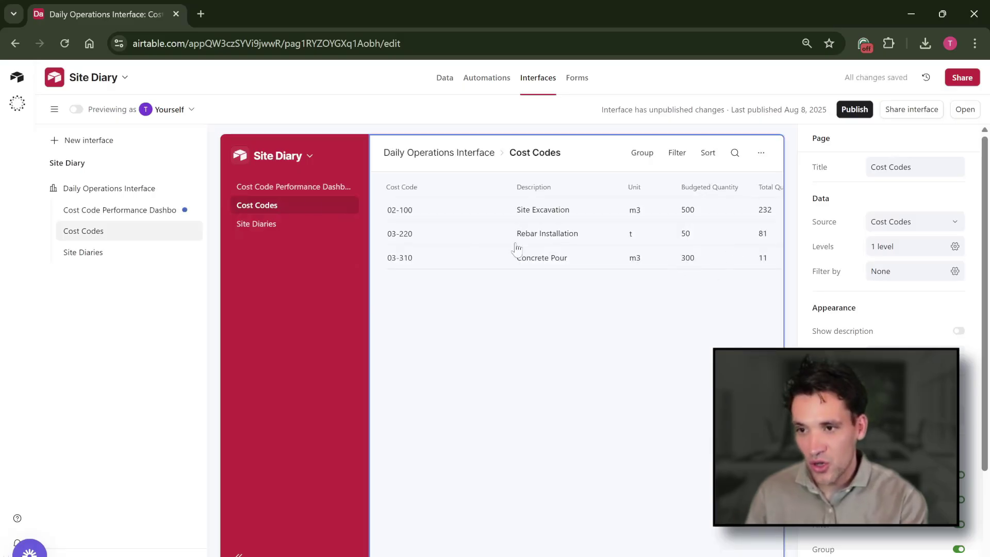
click(304, 190)
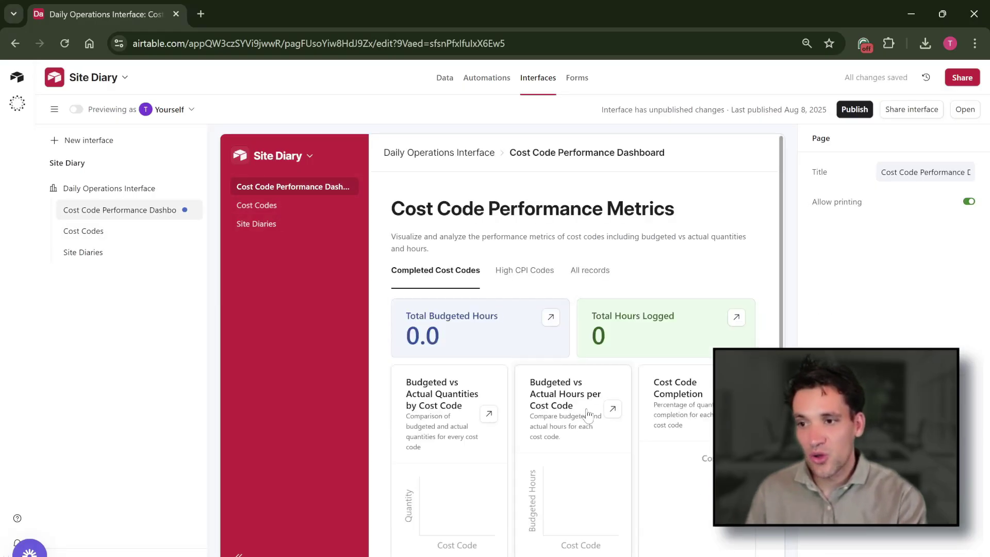
click(524, 203)
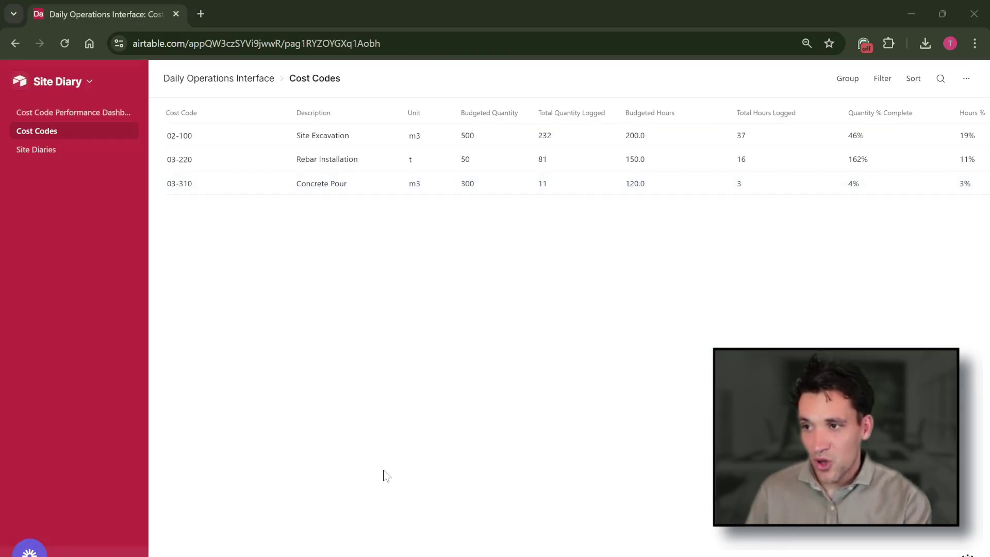
- Switch to the Cost Code Performance Dashboard page in the interface sidebar
scroll(554, 154, right, 3)
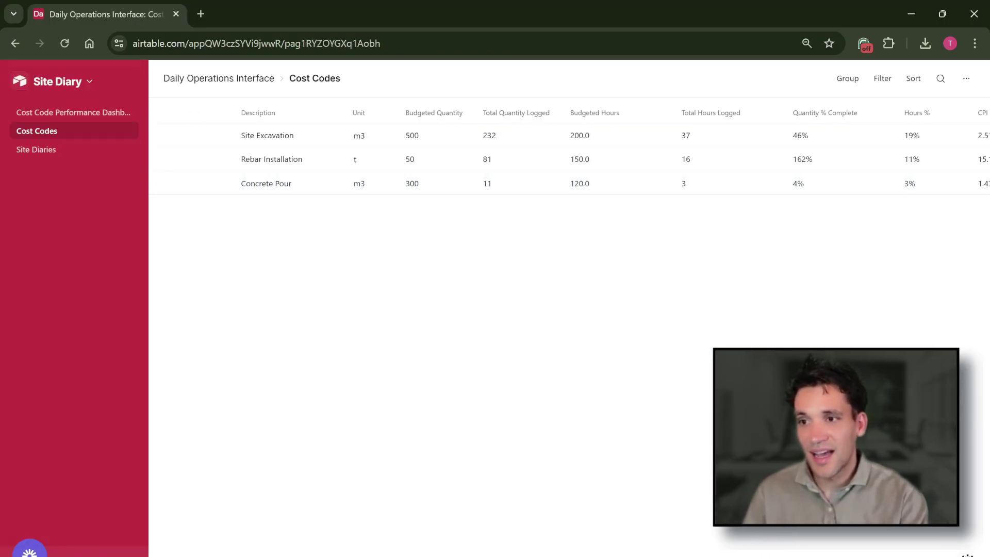
scroll(255, 486, left, 3)
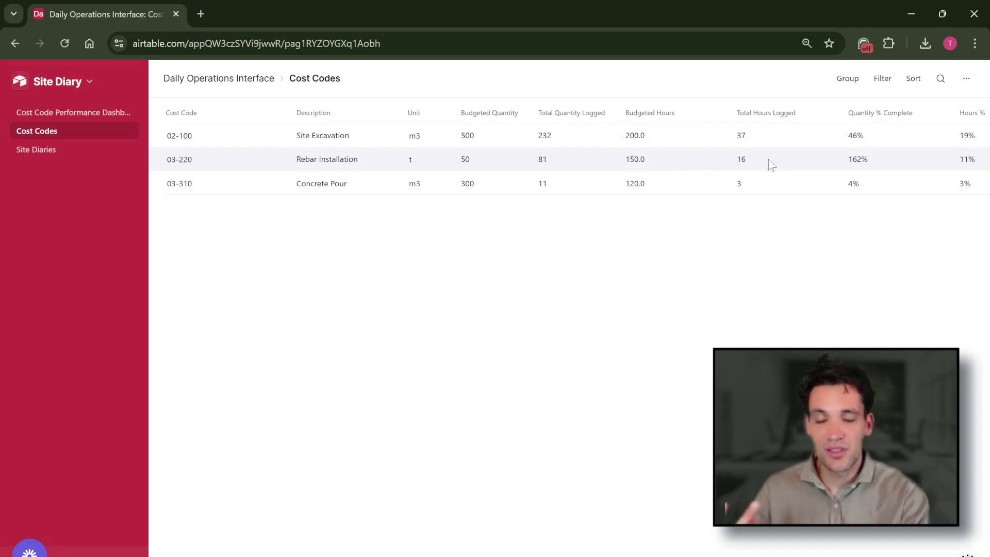
scroll(568, 155, right, 2)
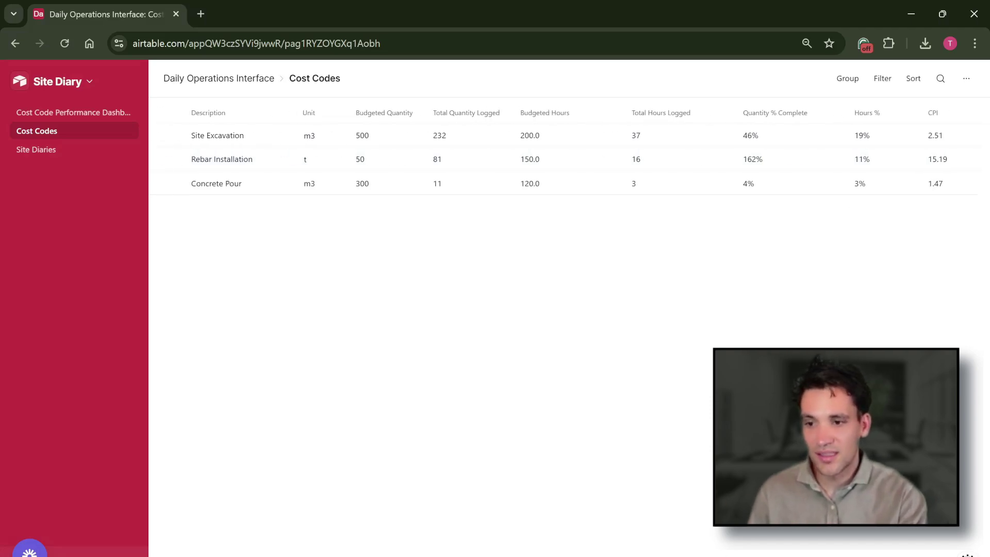
scroll(567, 155, left, 2)
click(77, 112)
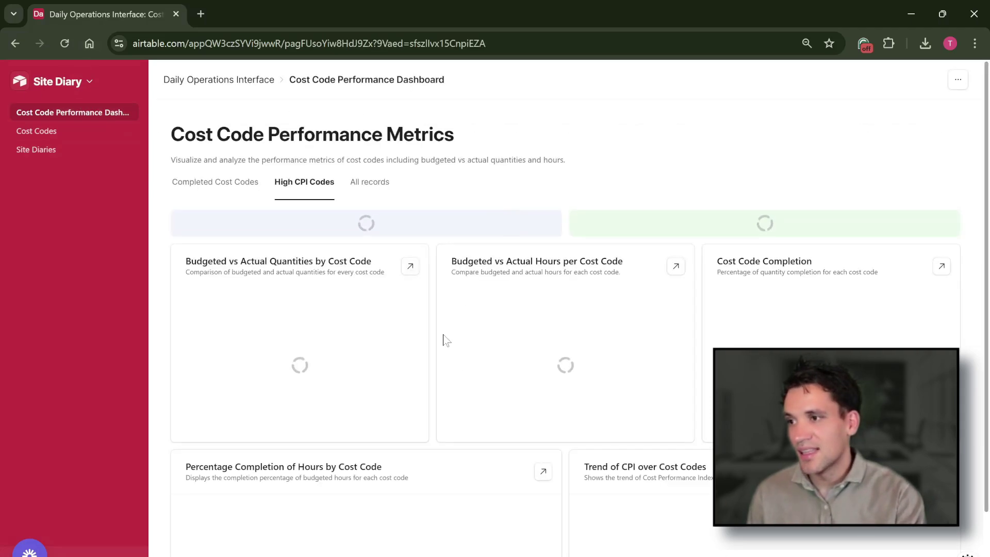
- Scroll through the dashboard's completion charts, showing 470.0 budgeted and 56 logged hours
scroll(567, 310, down, 3)
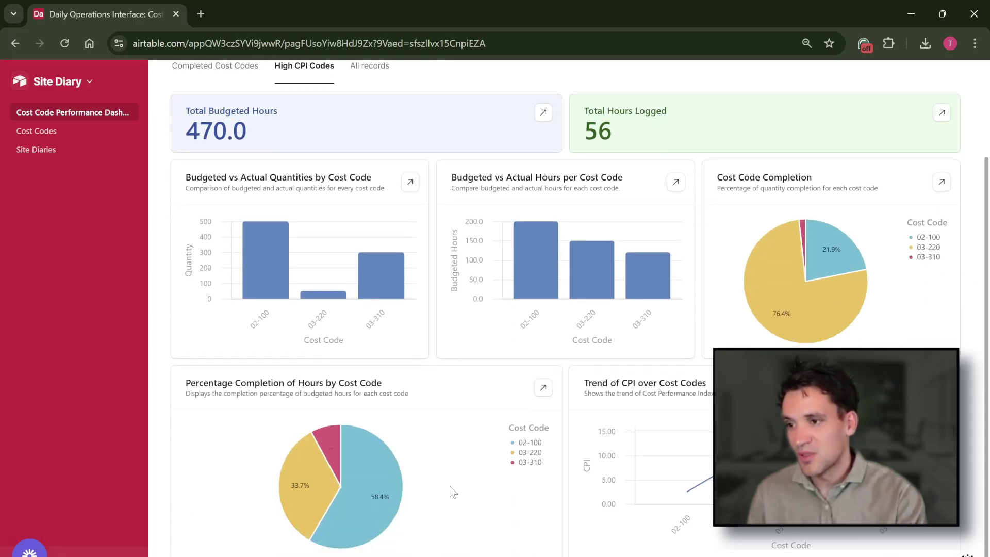
scroll(398, 373, up, 3)
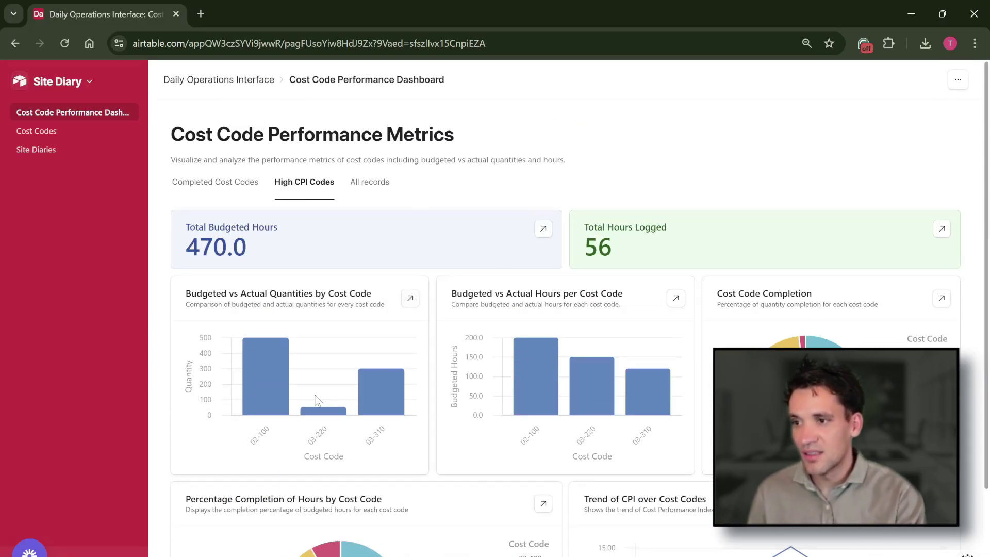
scroll(398, 373, down, 3)
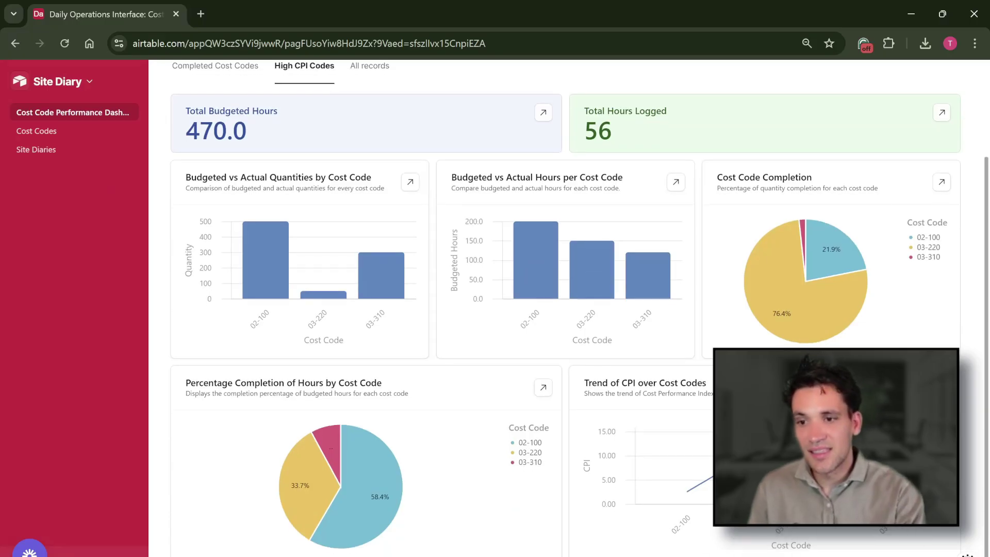
scroll(665, 358, up, 3)
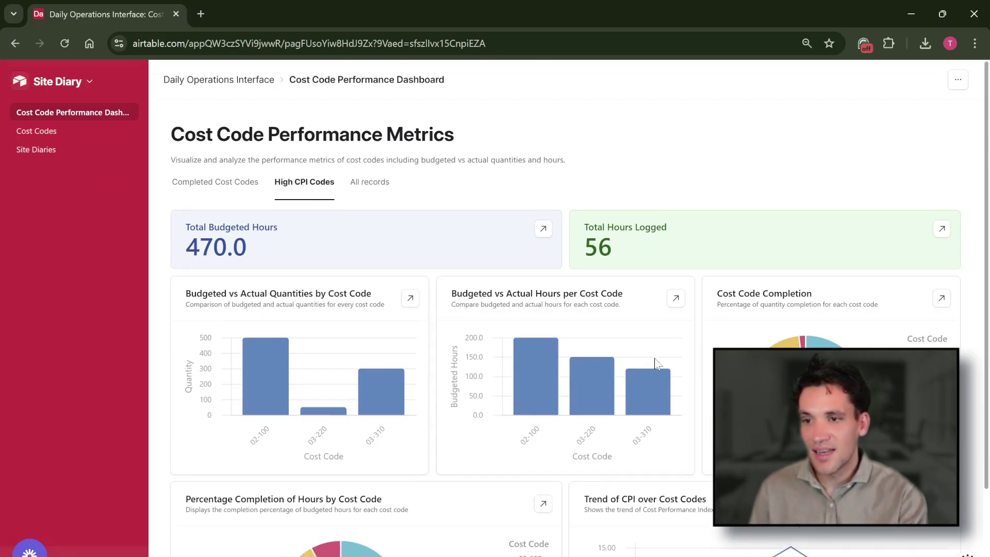
scroll(568, 310, down, 3)
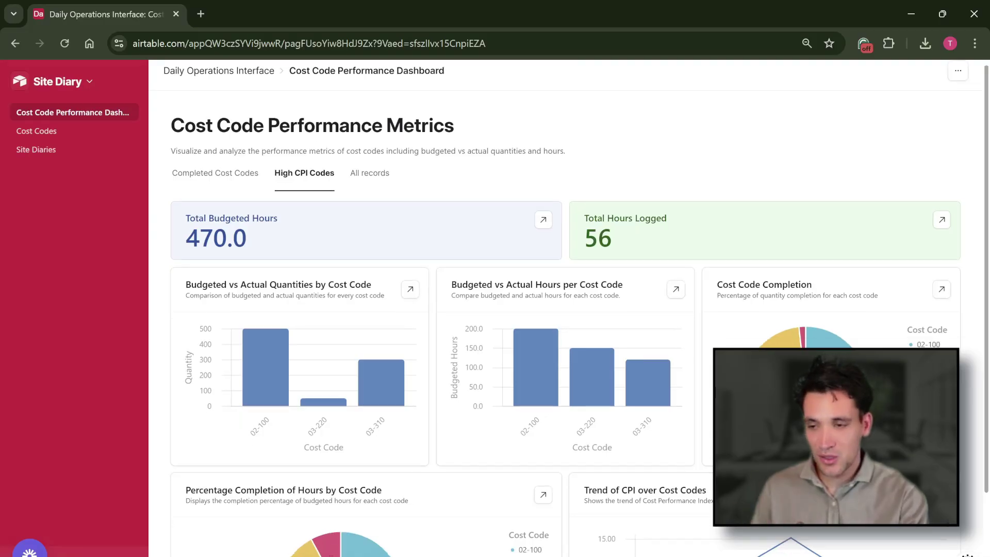
scroll(702, 398, up, 3)
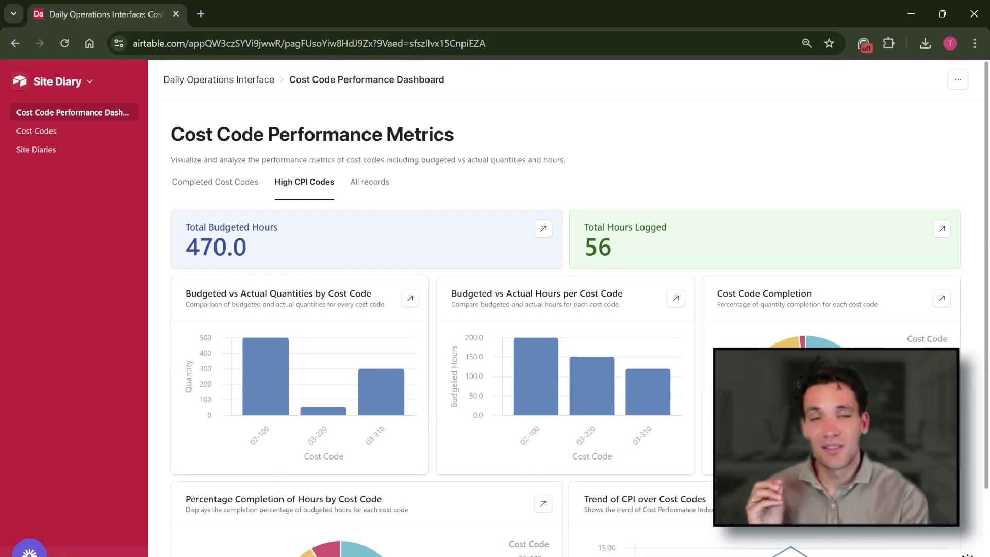
scroll(225, 227, down, 3)
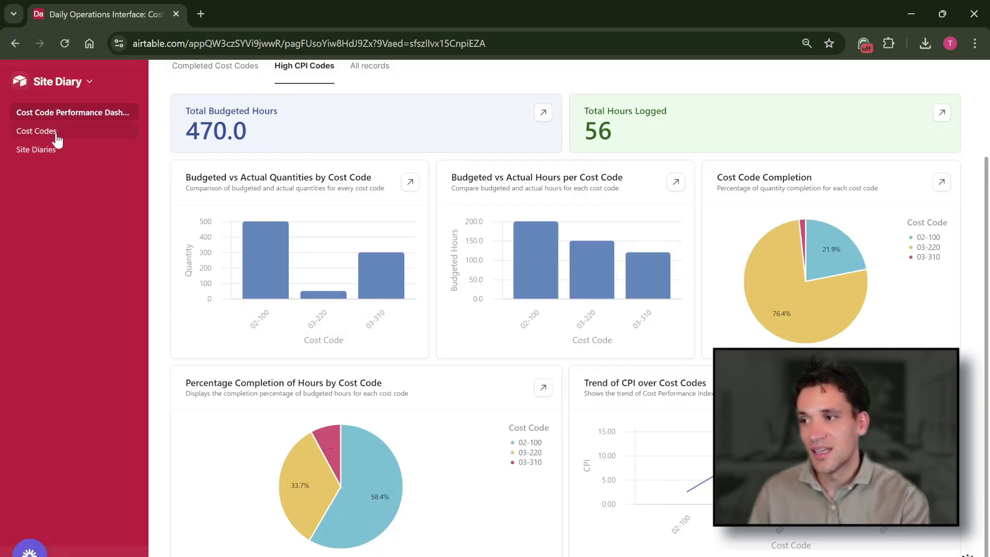